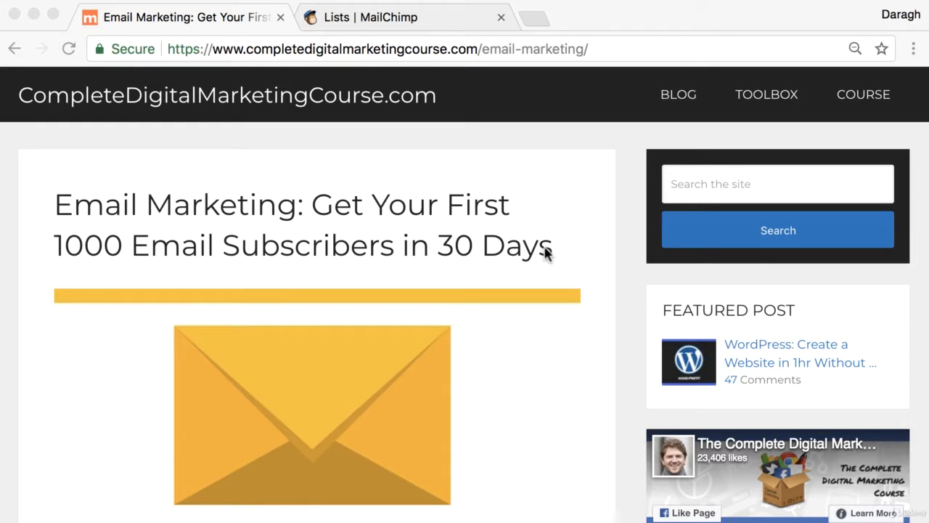
Switch to the 'Lists | MailChimp' tab showing the three lists and their subscriber counts
left_click(414, 17)
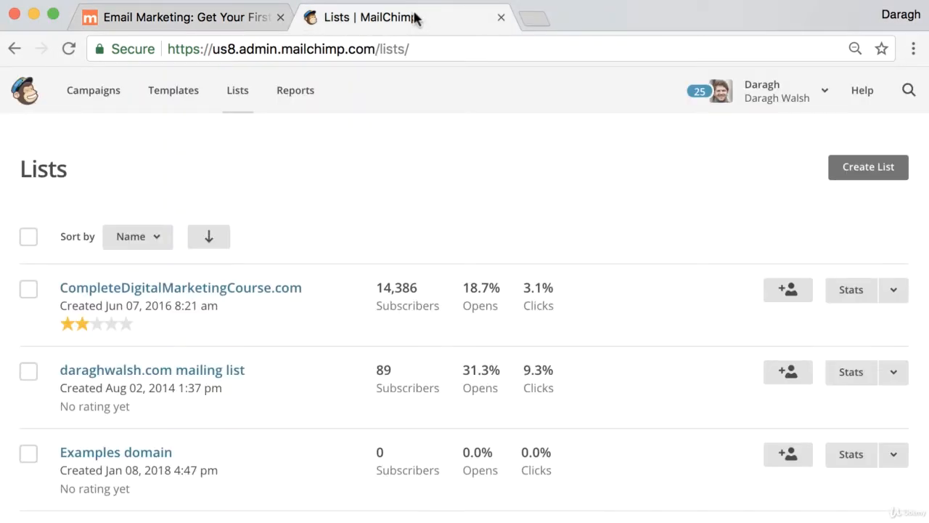
Open the CompleteDigitalMarketingCourse.com list's Signup forms and choose Embedded forms
left_click(279, 296)
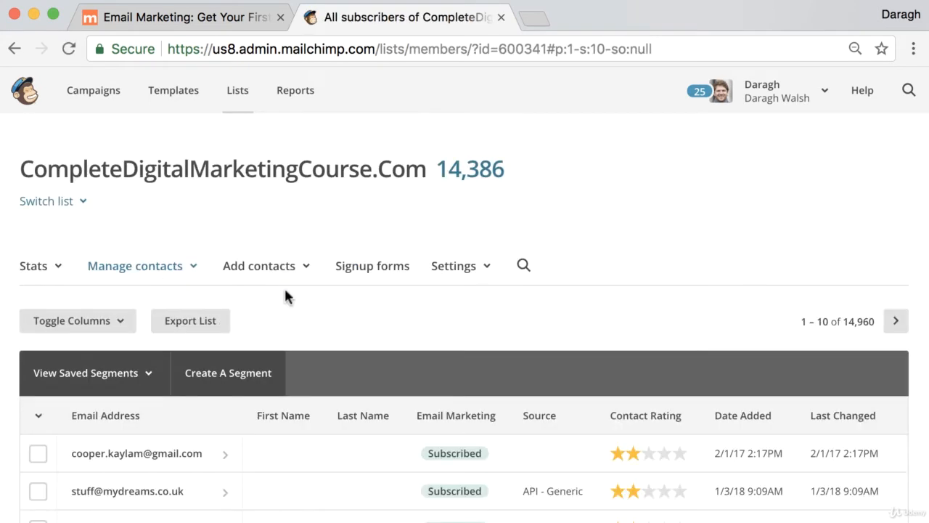
left_click(373, 272)
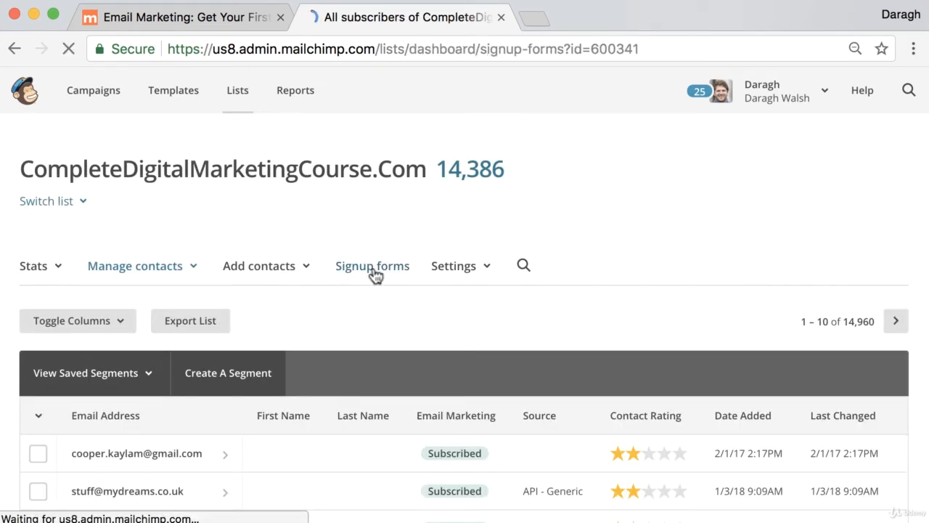
scroll(396, 282, "down", 1)
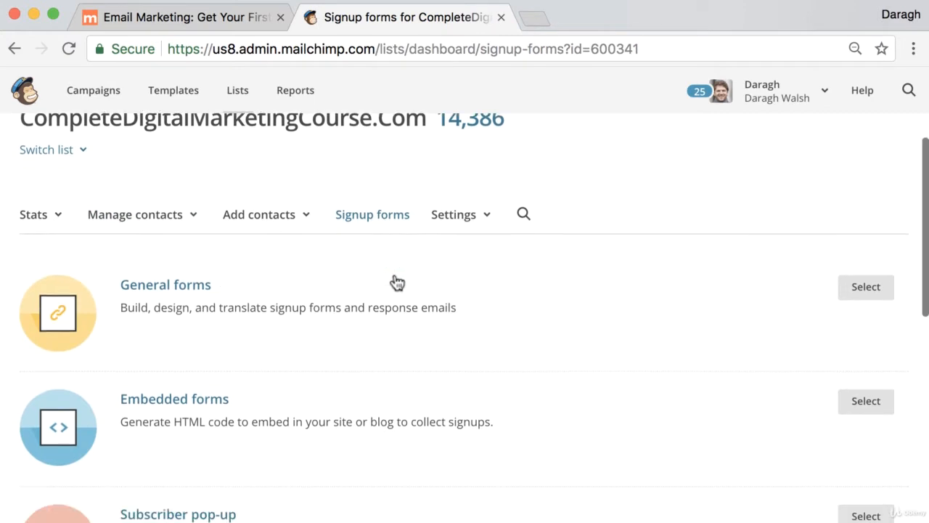
scroll(397, 282, "down", 1)
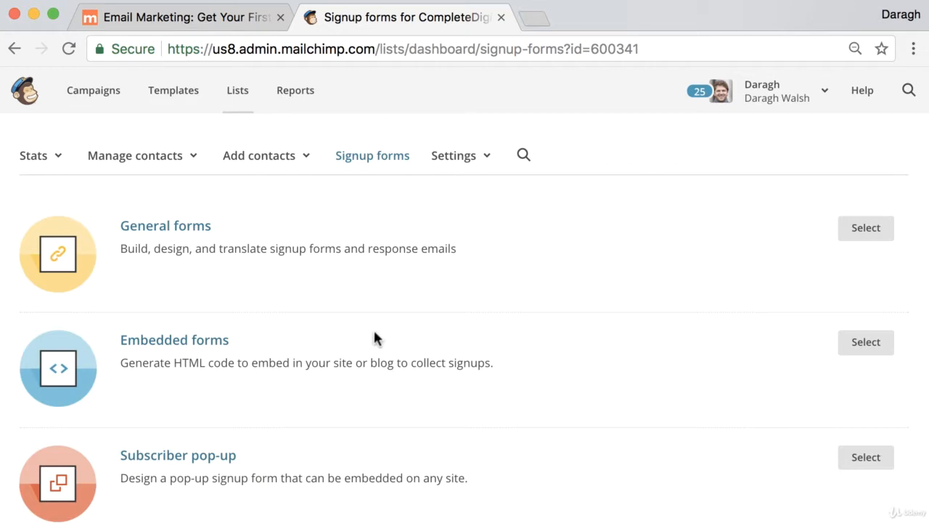
left_click(178, 346)
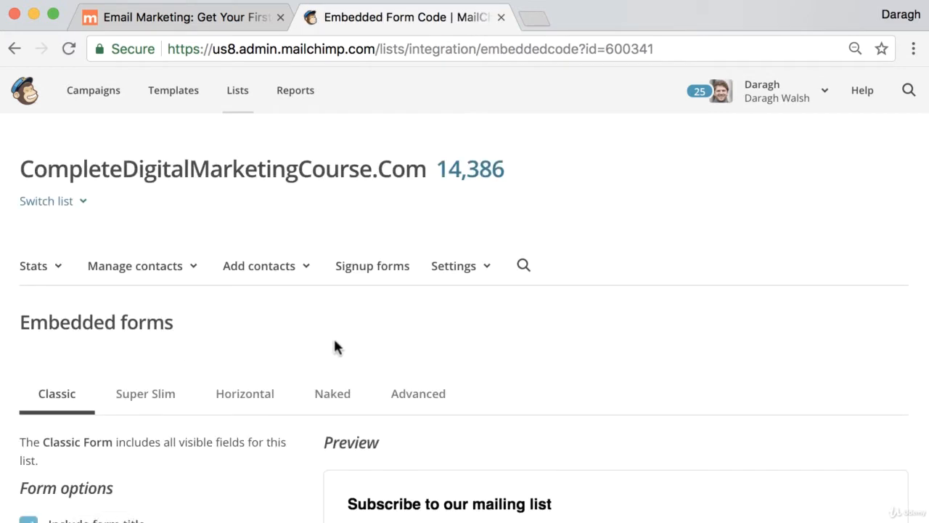
Preview the Classic form with only required fields, then switch back to showing all fields
scroll(333, 346, "down", 5)
scroll(272, 346, "down", 4)
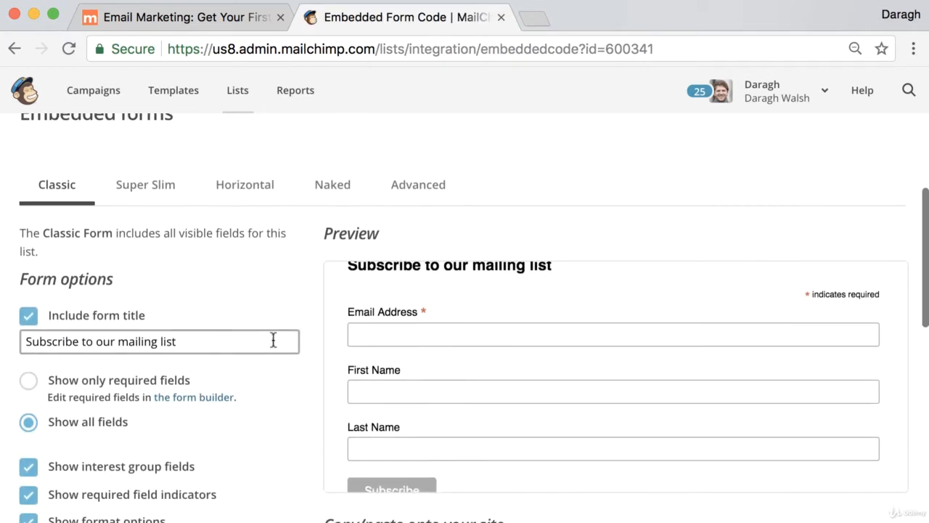
scroll(286, 337, "up", 2)
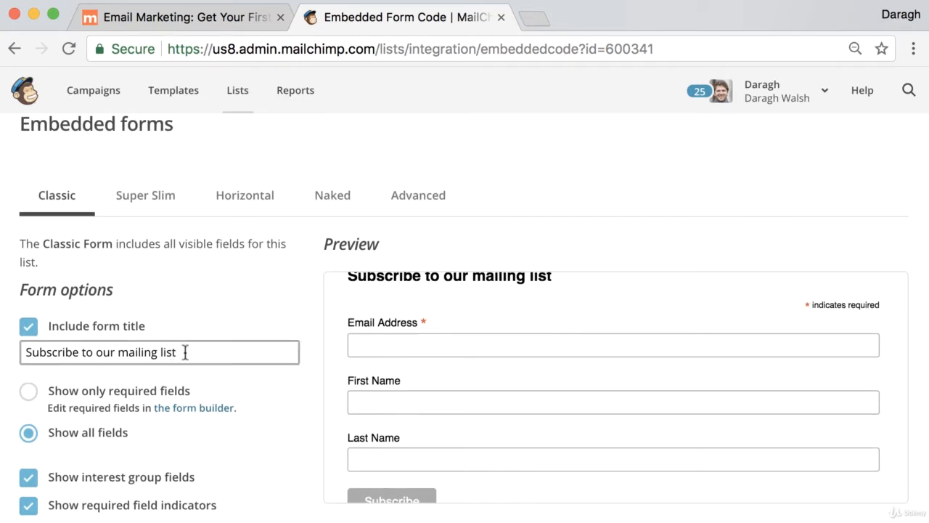
left_click_drag(185, 352, 7, 354)
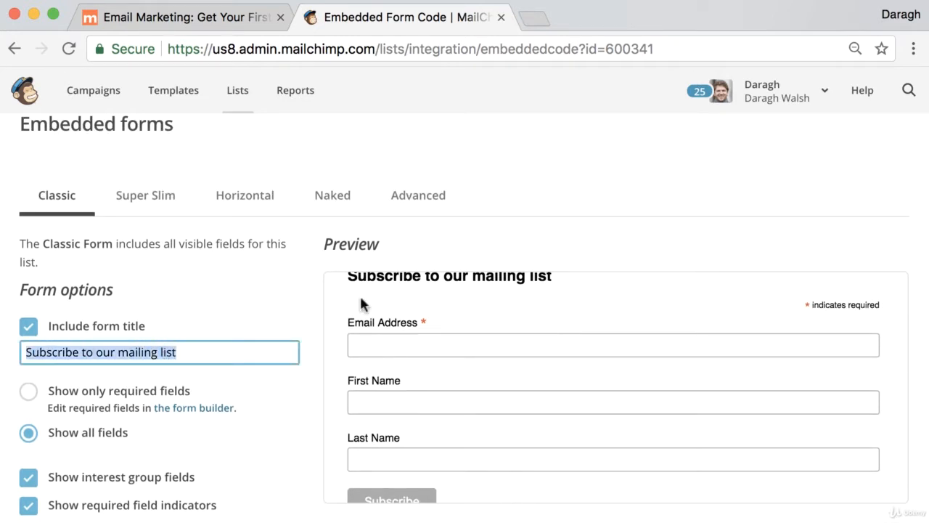
scroll(288, 288, "down", 4)
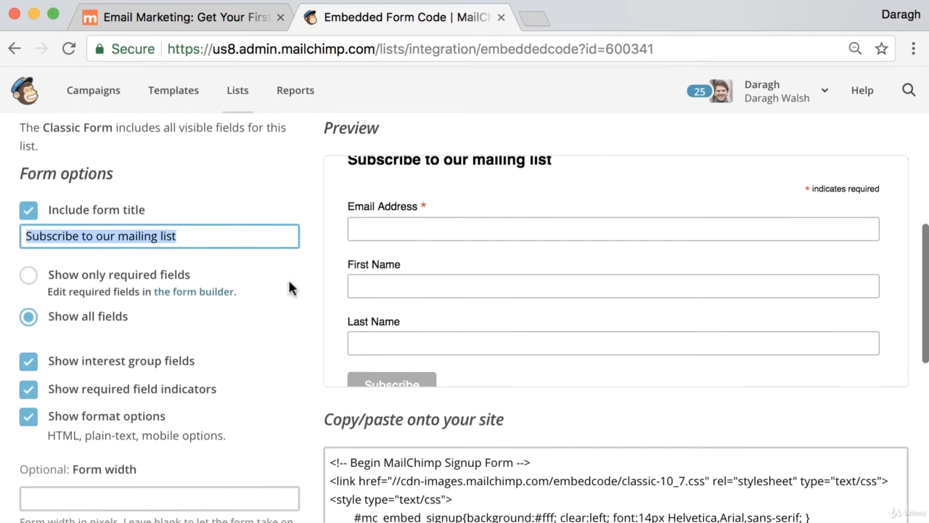
left_click(28, 263)
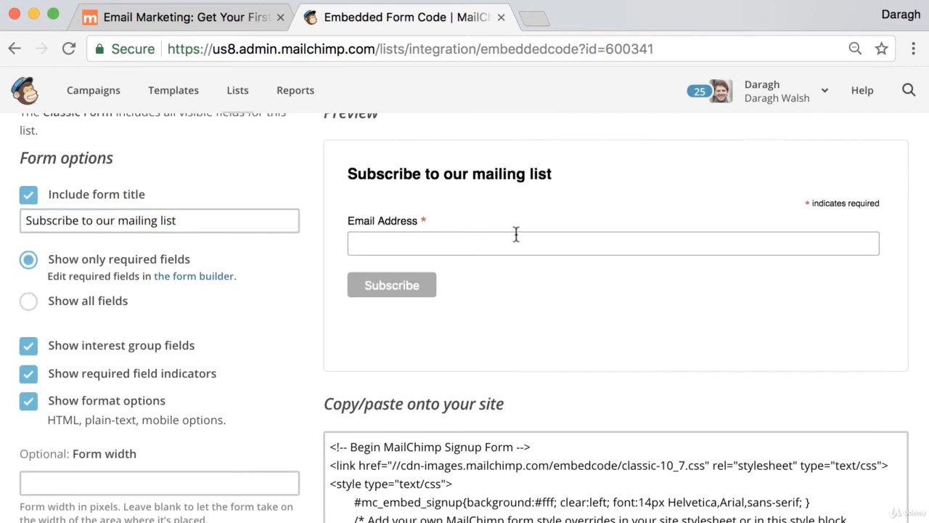
left_click(27, 304)
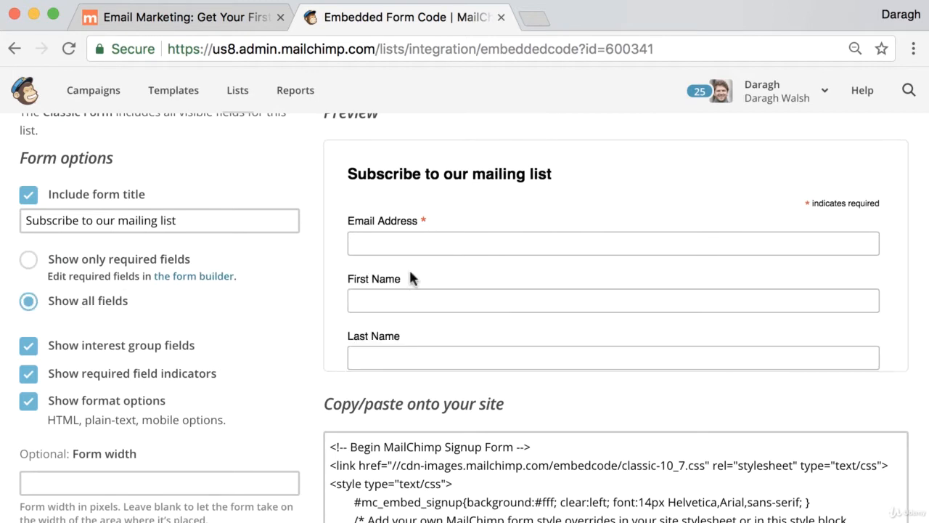
Select the entire Classic embed code in the copy/paste code box
scroll(289, 281, "down", 2)
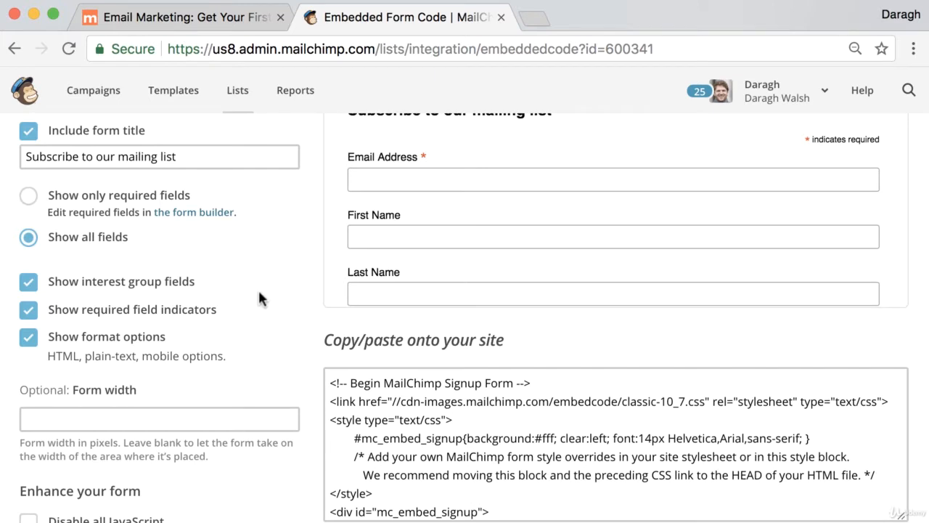
scroll(292, 297, "down", 2)
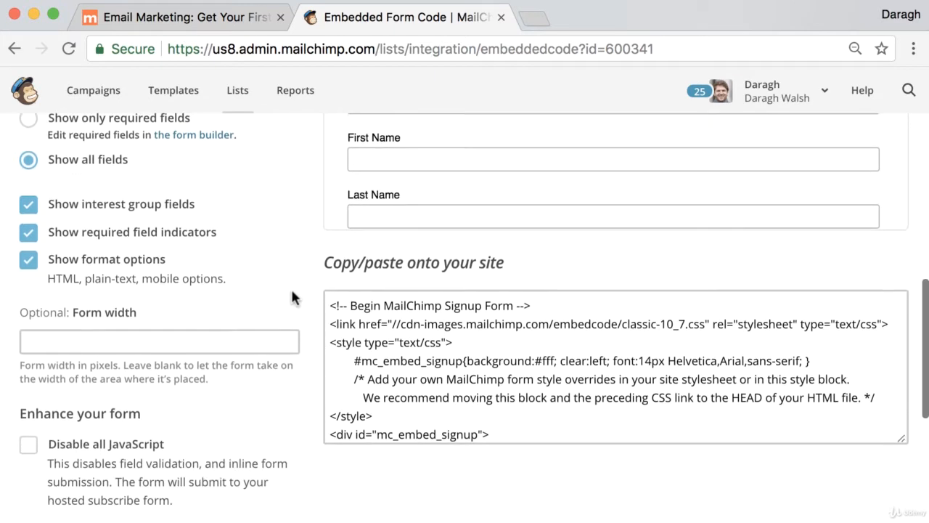
scroll(292, 296, "up", 1)
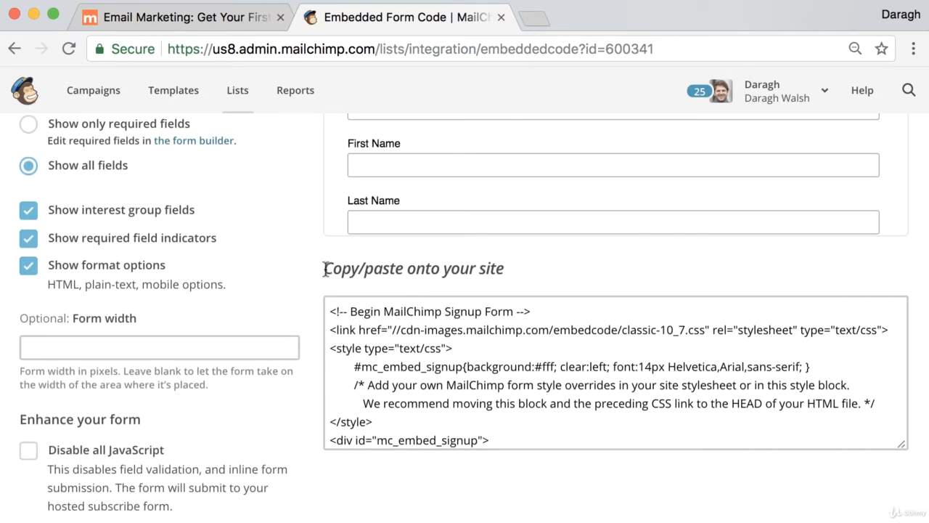
left_click_drag(324, 268, 501, 273)
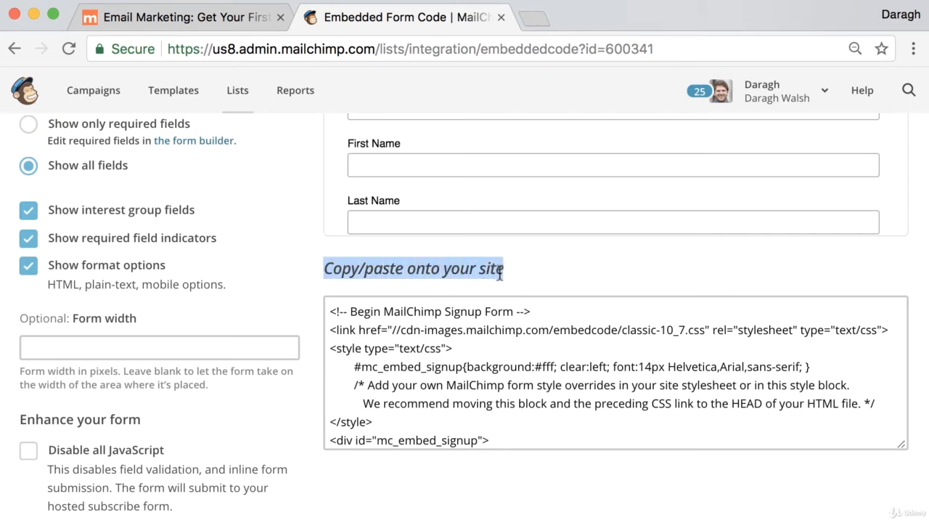
scroll(506, 347, "up", 1)
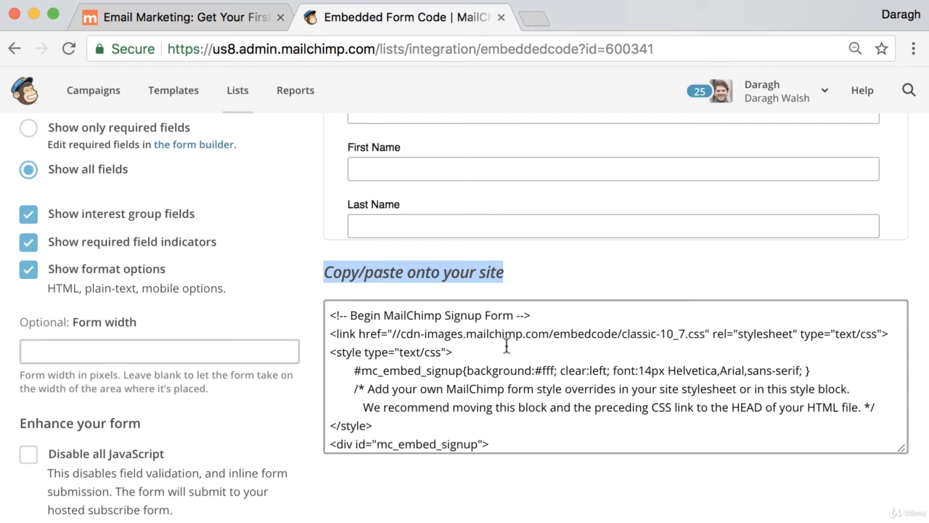
scroll(506, 341, "up", 10)
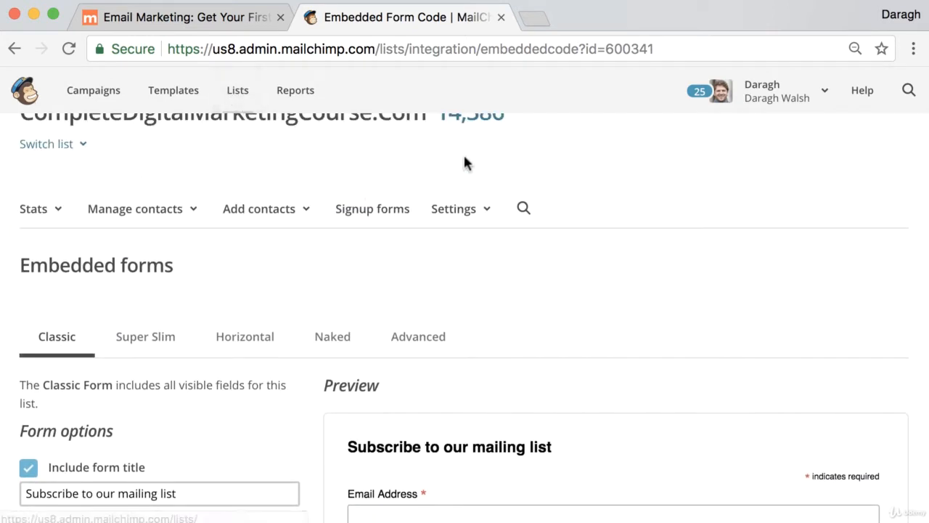
scroll(537, 322, "down", 4)
scroll(537, 321, "down", 4)
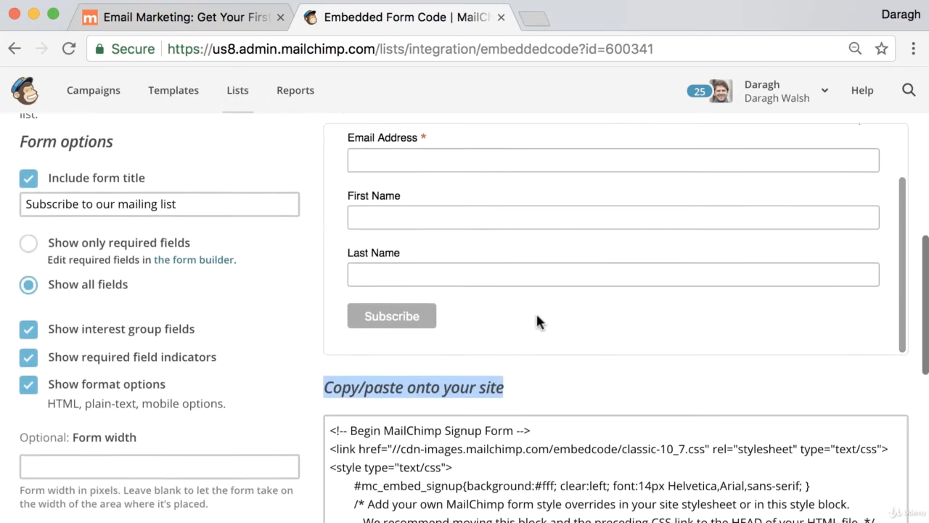
left_click(502, 373)
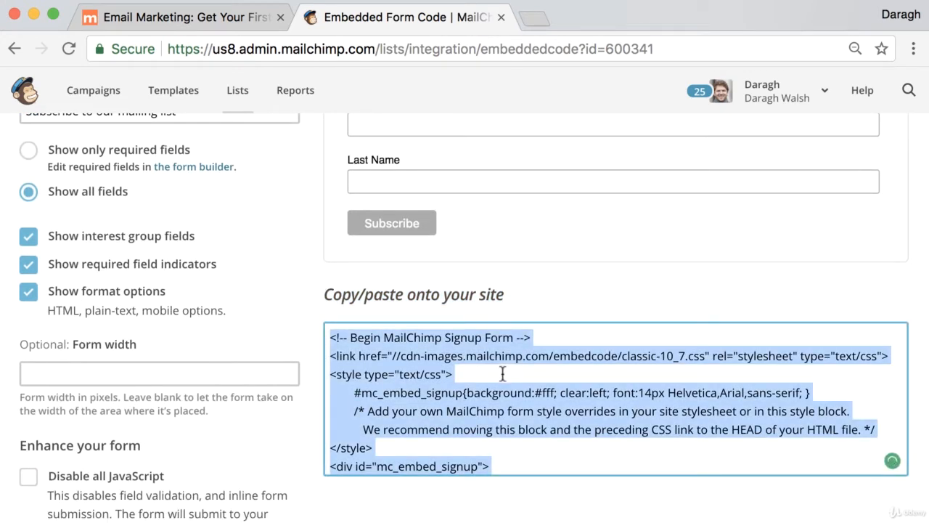
Return to the 'Email Marketing: Get Your First 1000 Email Subscribers' blog post
left_click(223, 21)
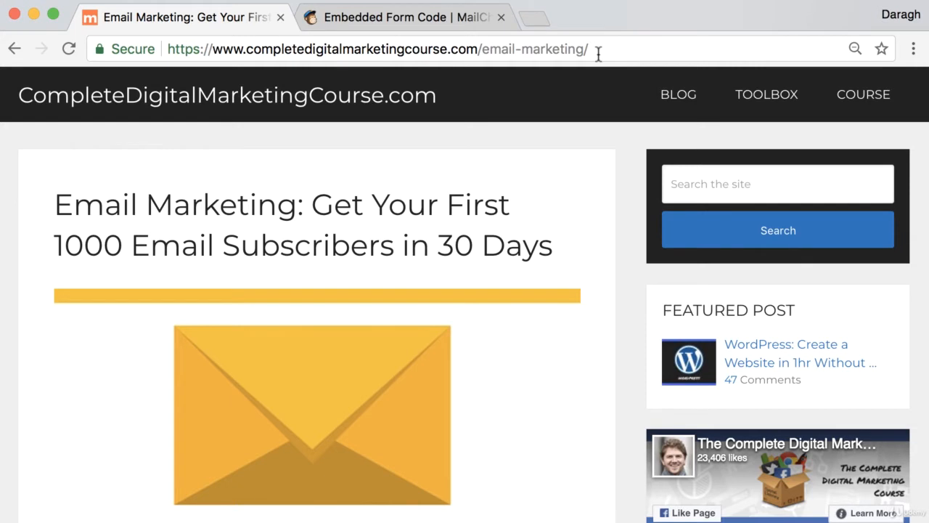
Log in through wp-login.php and go to Appearance > Widgets
left_click_drag(598, 55, 535, 50)
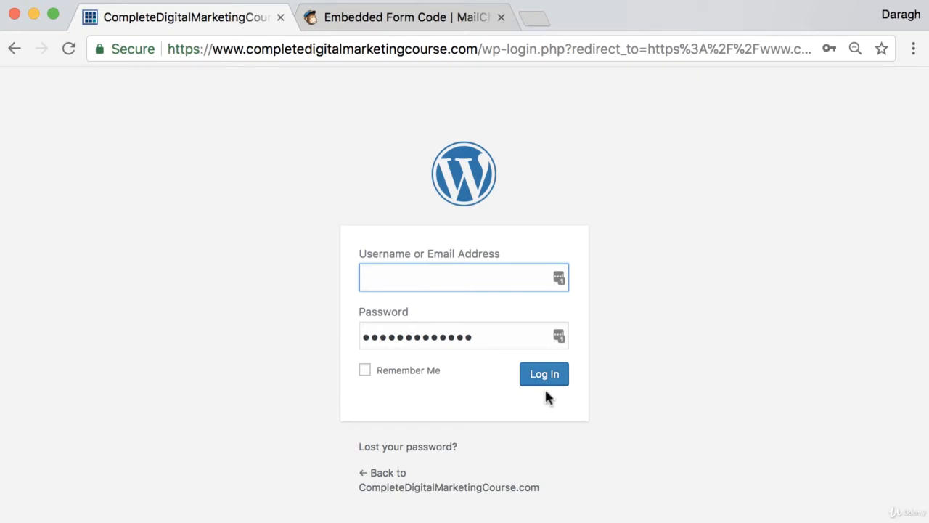
left_click(544, 384)
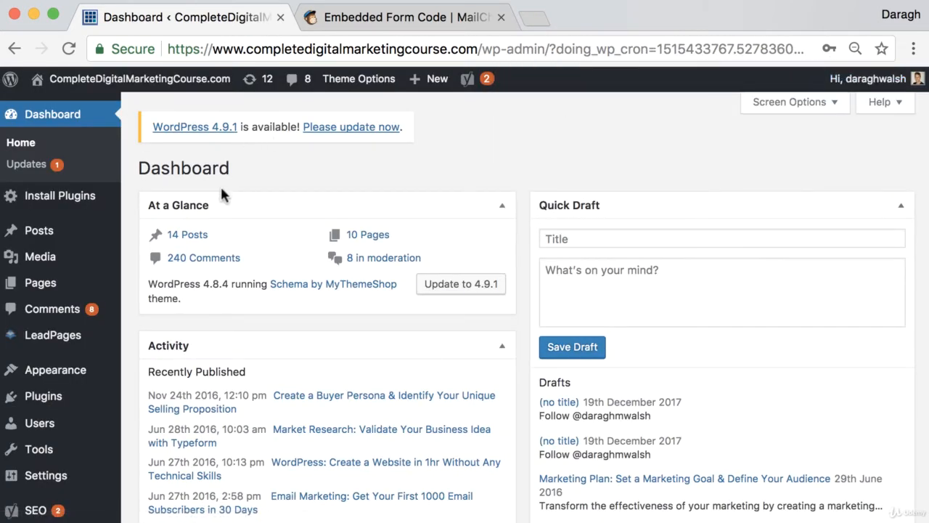
mouse_move(86, 377)
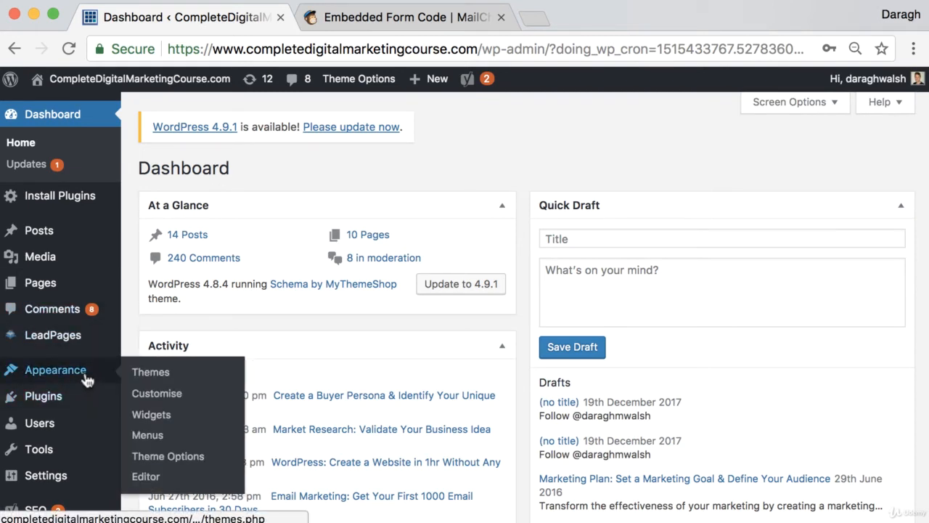
left_click(147, 417)
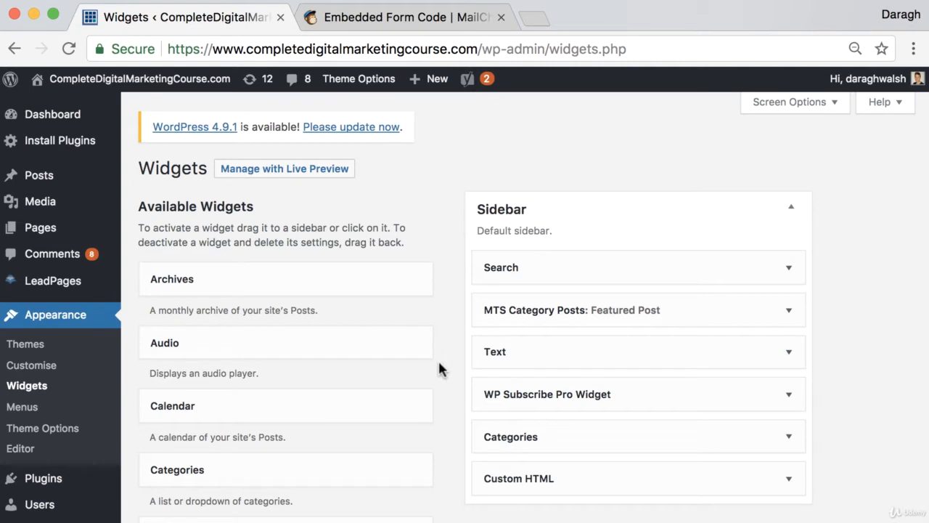
Add a Custom HTML widget atop the Sidebar, paste the MailChimp signup code, and save it
scroll(405, 377, "down", 3)
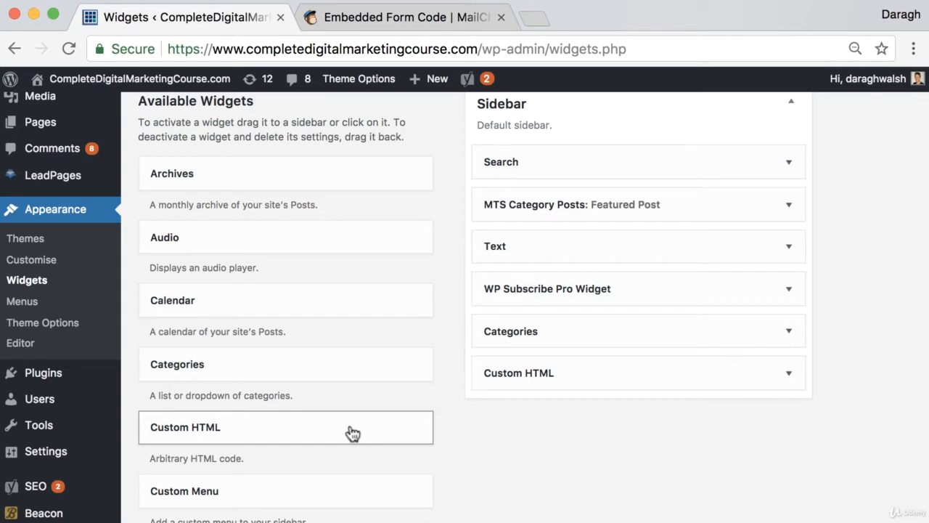
left_click_drag(353, 434, 645, 154)
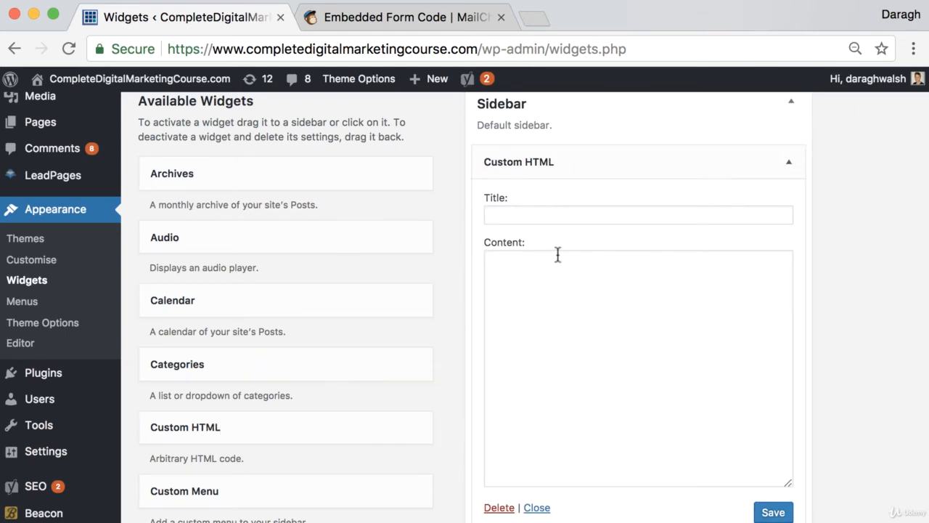
left_click(554, 280)
left_click(414, 21)
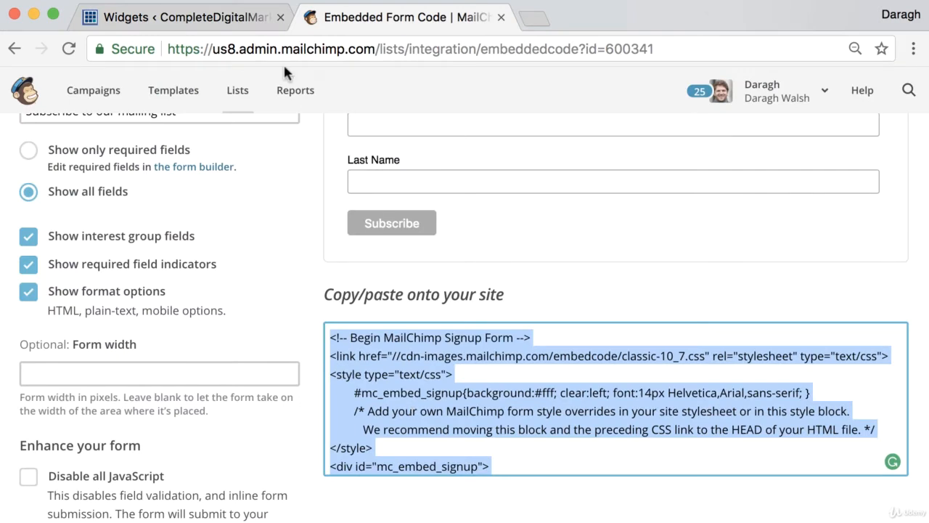
left_click(234, 23)
key("ctrl+v")
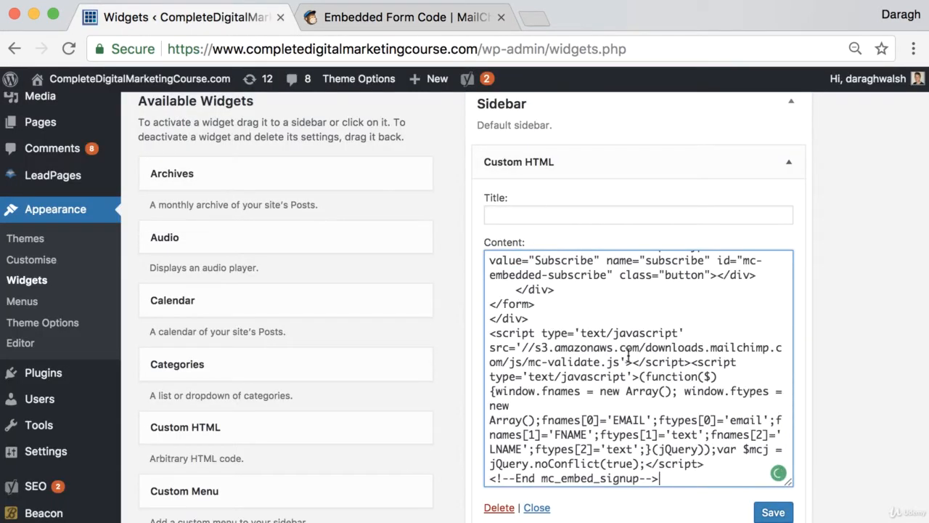
scroll(639, 348, "down", 2)
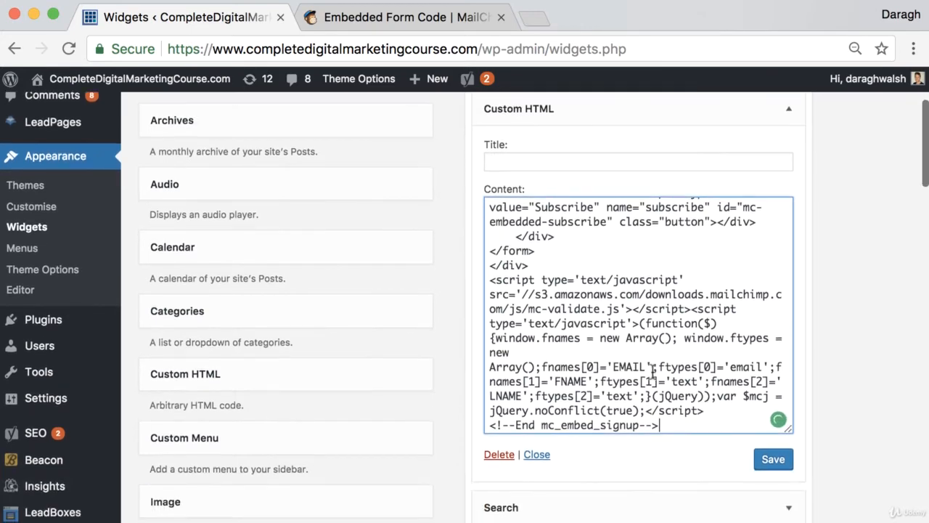
left_click(770, 461)
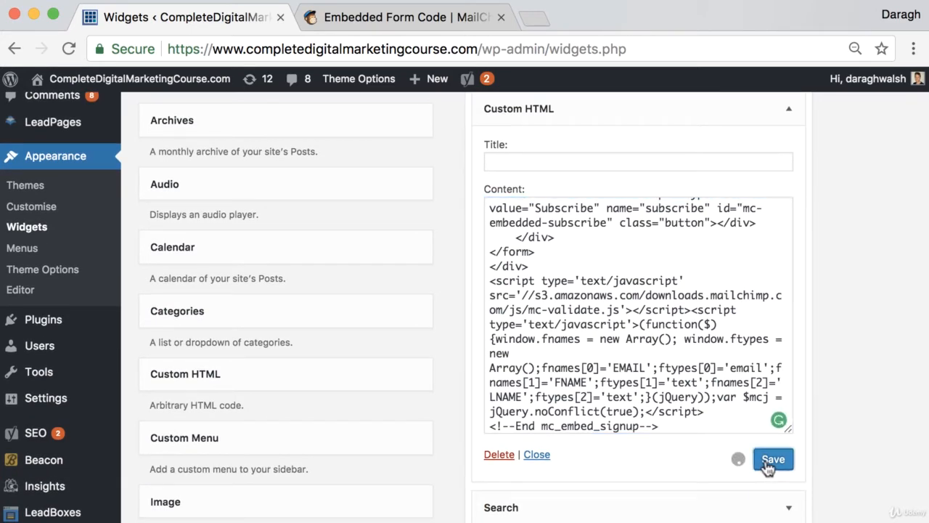
scroll(583, 167, "up", 5)
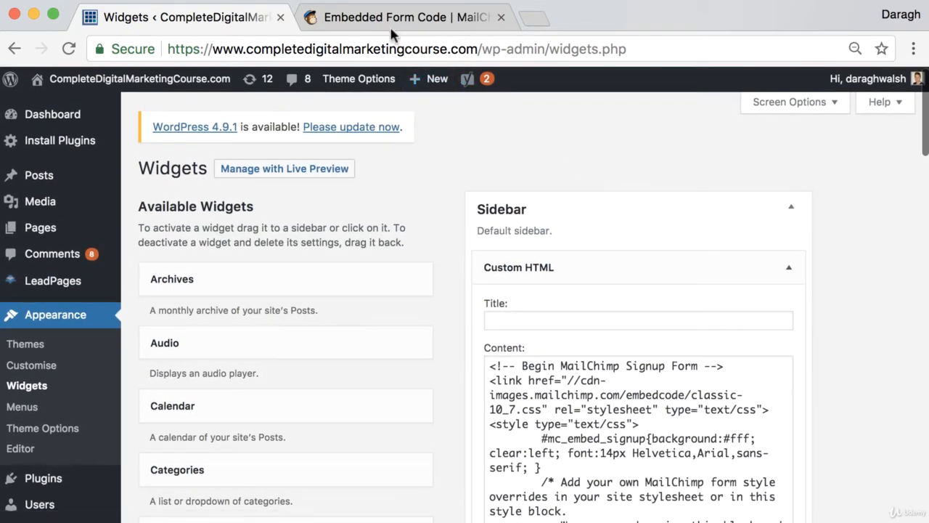
Load the site's /blog/ page in a new tab beside Widgets to check the sidebar subscribe form
left_click(536, 19)
left_click_drag(544, 25, 348, 22)
type("compl")
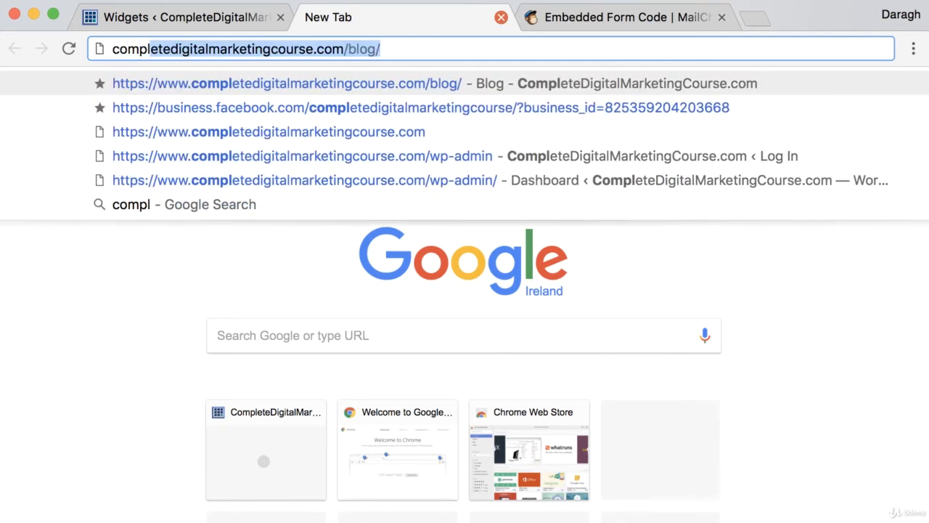
key("Return")
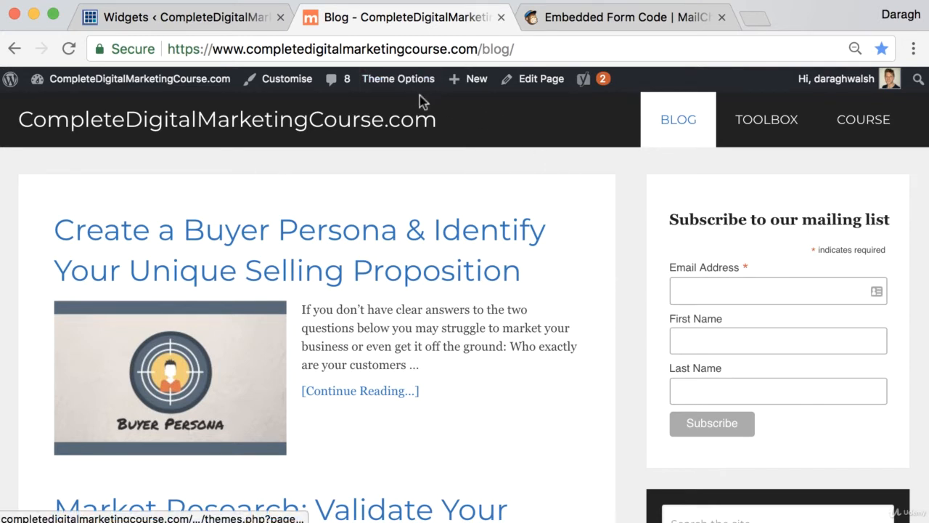
scroll(427, 108, "down", 1)
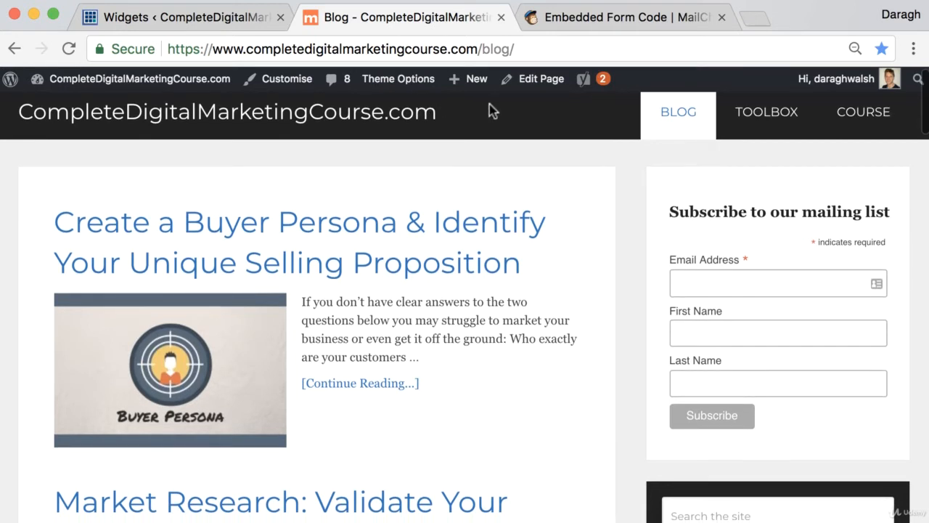
Open a new incognito window from Chrome's menu, then go back to the MailChimp embed code
left_click(913, 51)
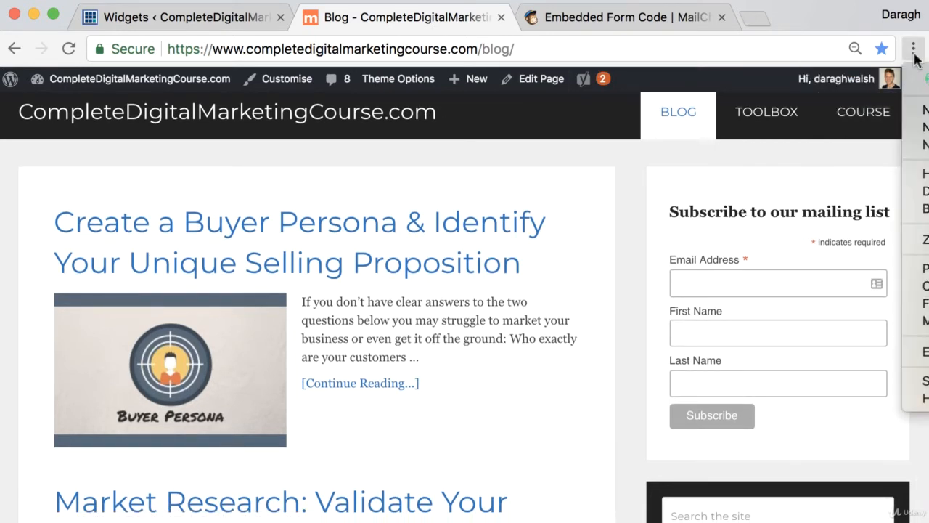
left_click(924, 145)
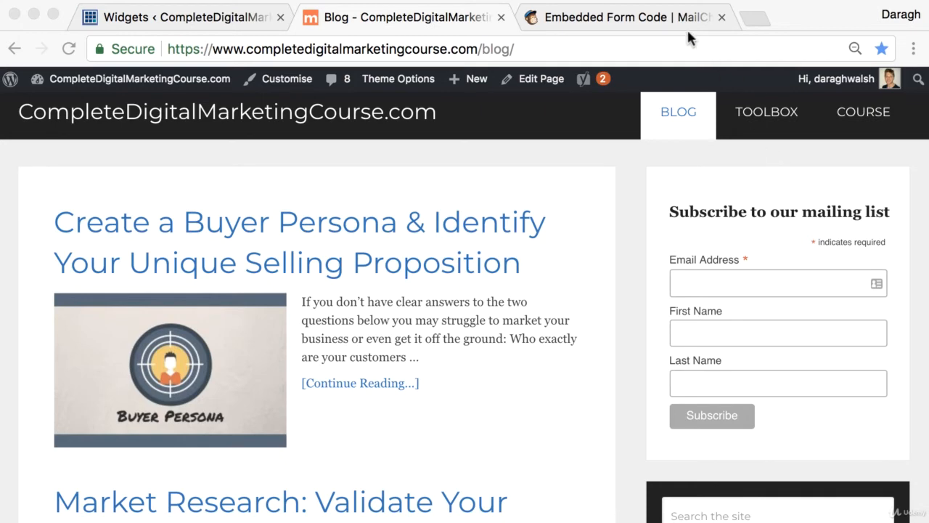
left_click(645, 20)
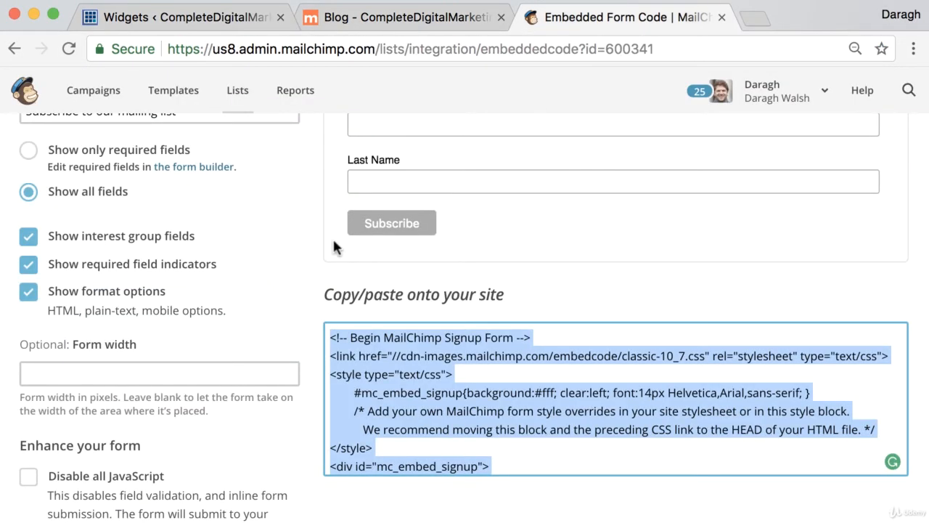
From Lists, open the CompleteDigitalMarketingCourse.com list's Signup forms and choose Subscriber pop-up
scroll(332, 237, "up", 5)
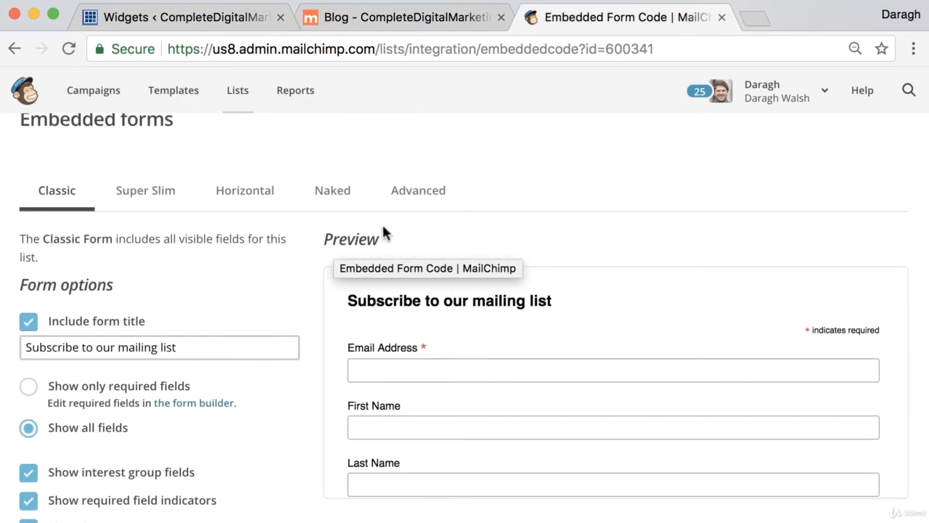
scroll(383, 230, "up", 3)
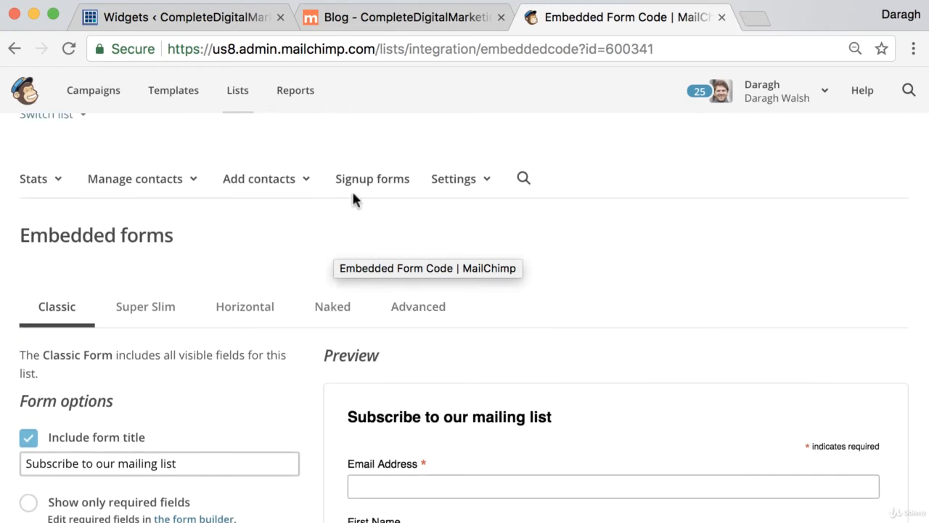
left_click(234, 101)
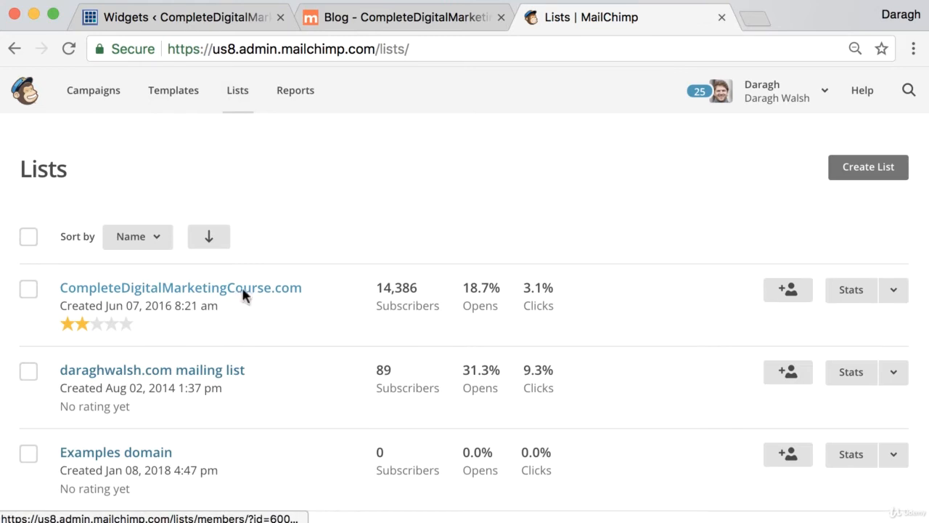
left_click(244, 294)
right_click(356, 276)
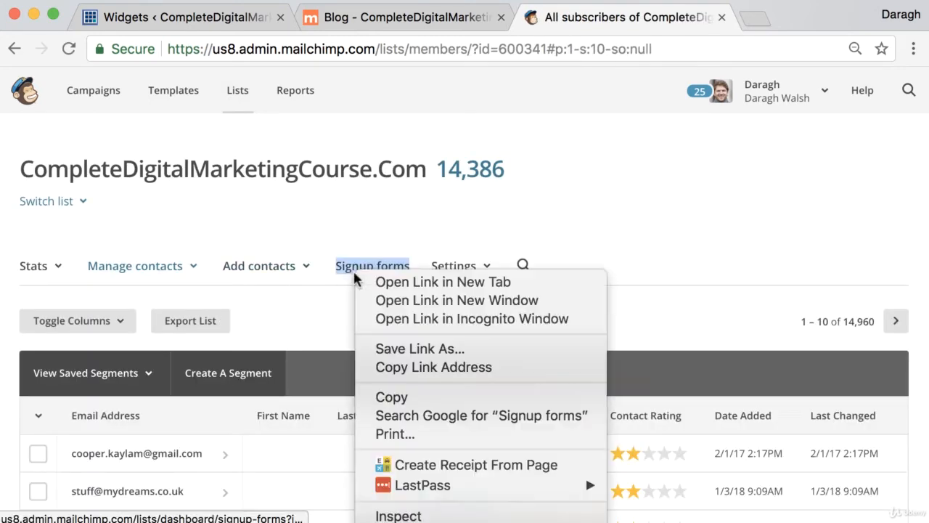
left_click(349, 273)
left_click(349, 273)
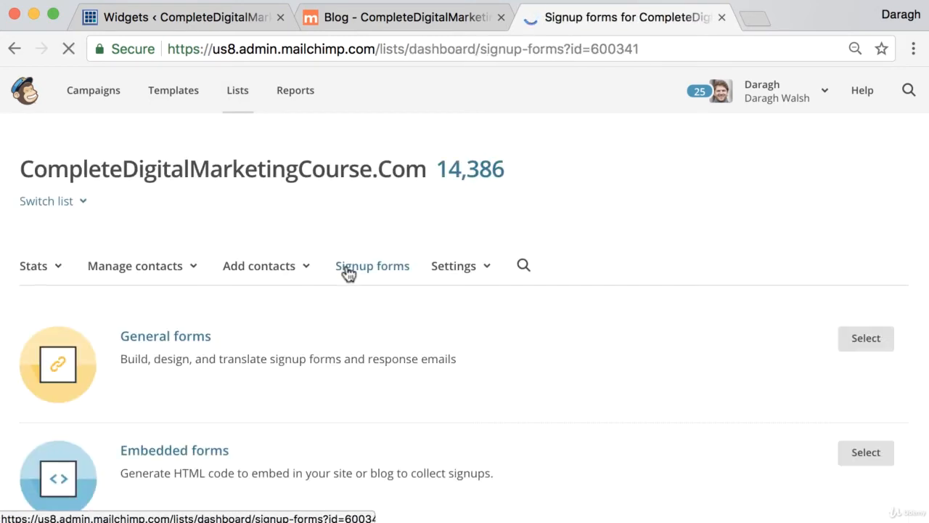
scroll(299, 274, "down", 5)
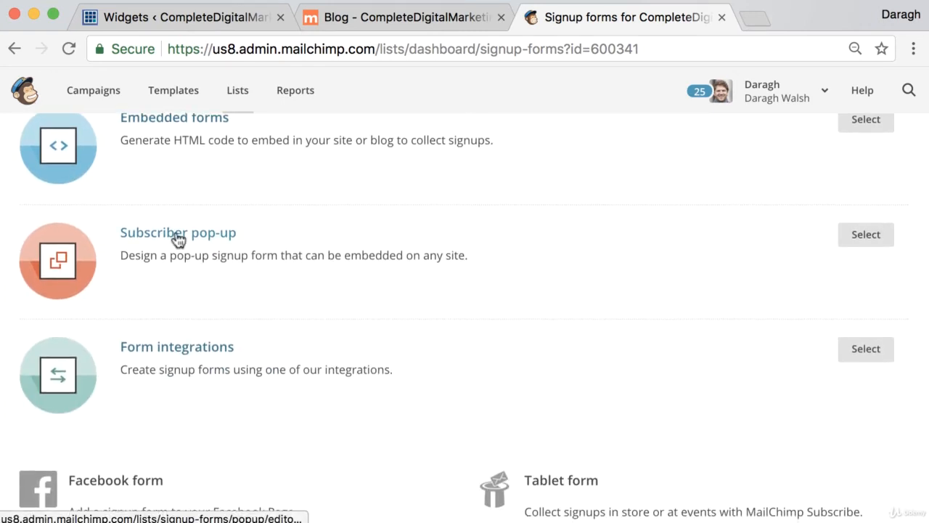
left_click(178, 240)
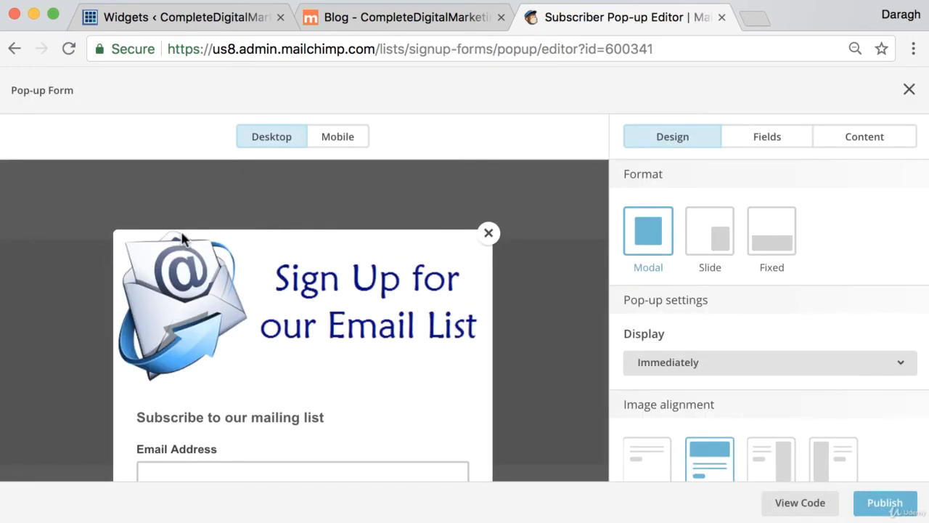
Try the Slide format, settle on Modal, and check the Mobile preview before returning to Desktop
scroll(393, 323, "down", 2)
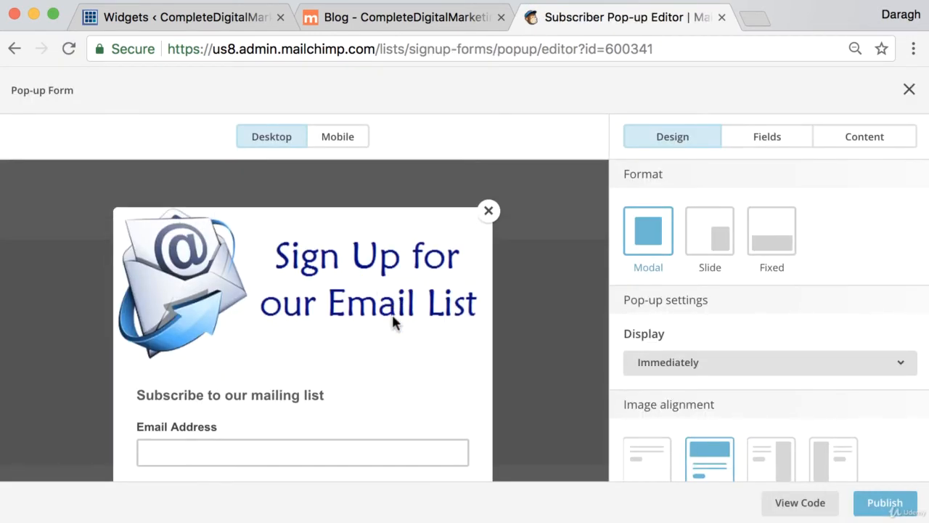
scroll(392, 323, "down", 2)
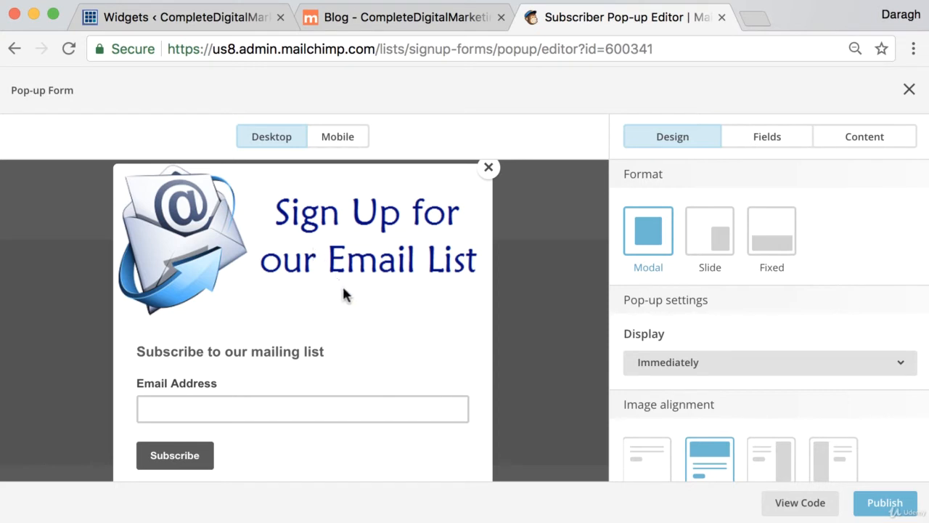
left_click(719, 243)
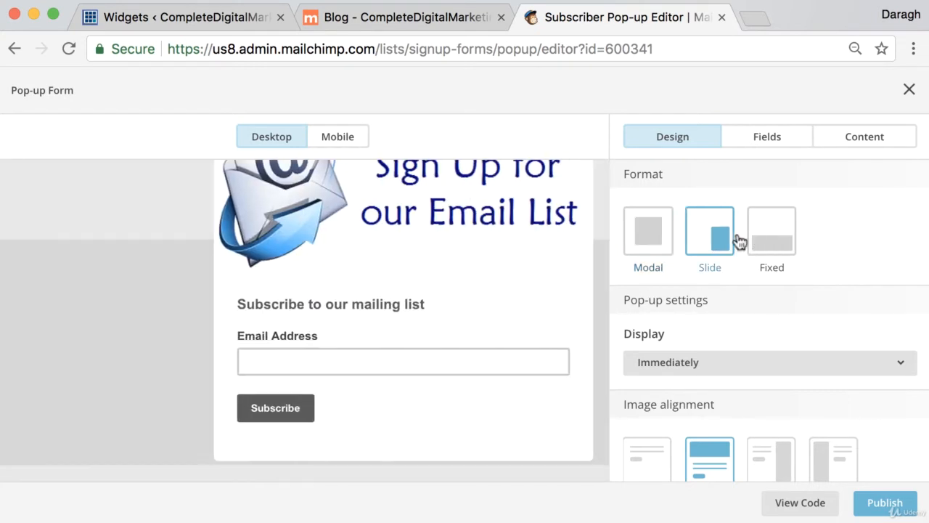
left_click(656, 237)
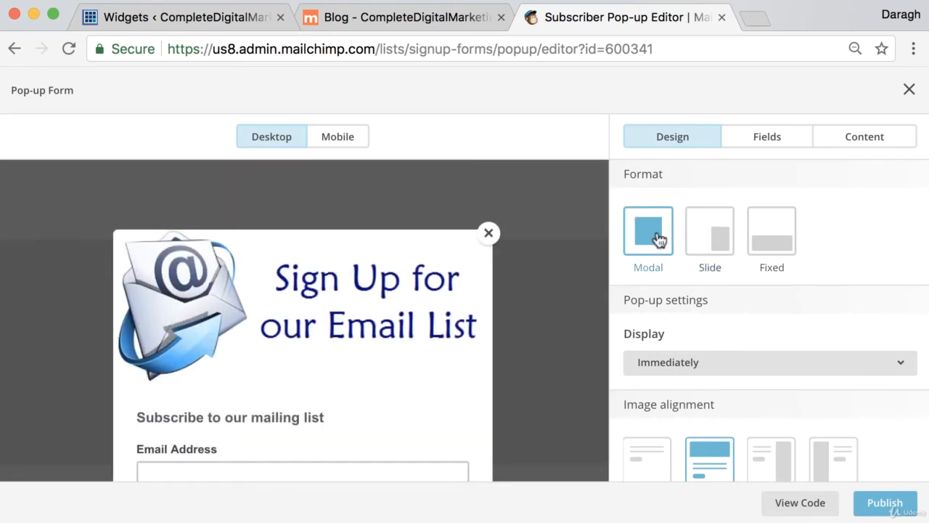
left_click(337, 142)
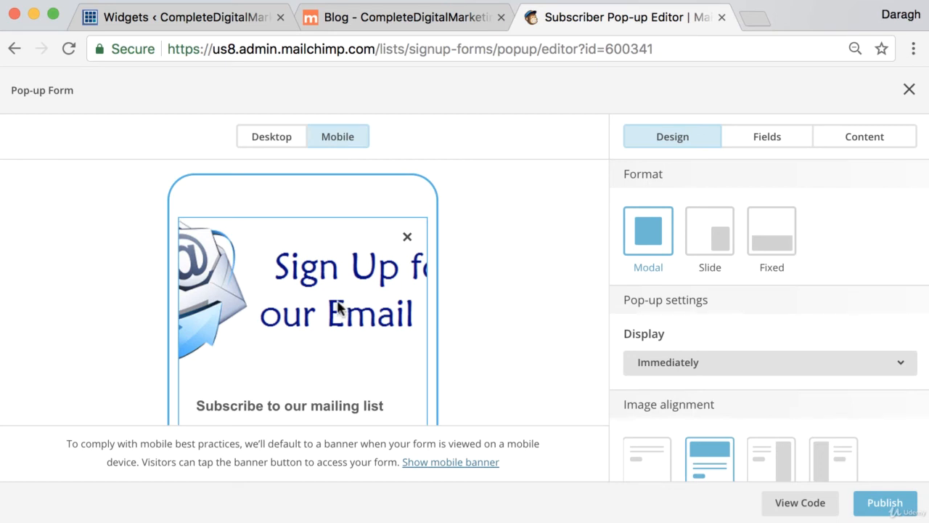
left_click(278, 145)
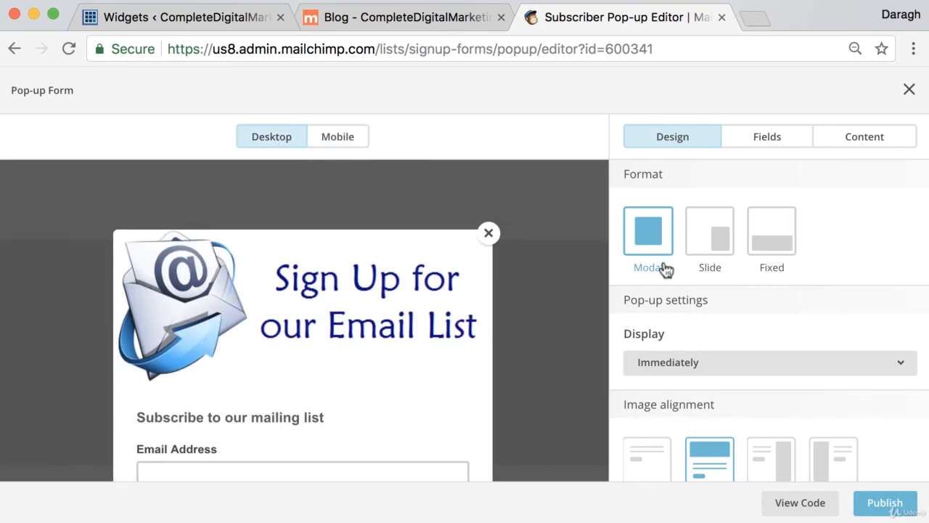
scroll(774, 270, "down", 3)
scroll(773, 271, "up", 2)
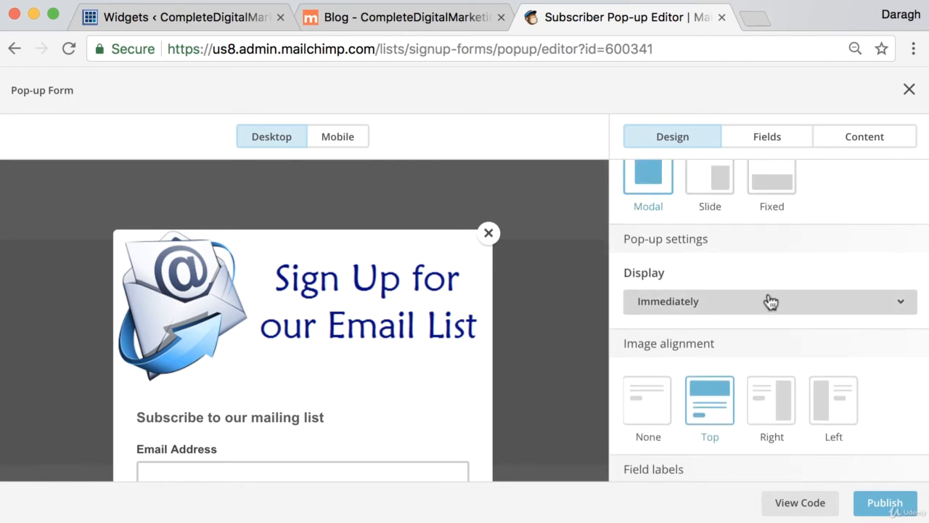
left_click(770, 301)
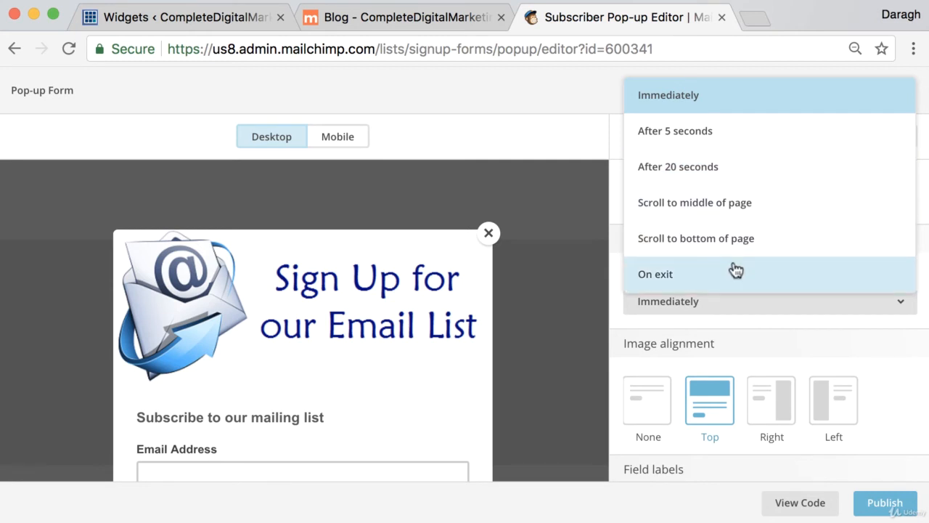
left_click(715, 98)
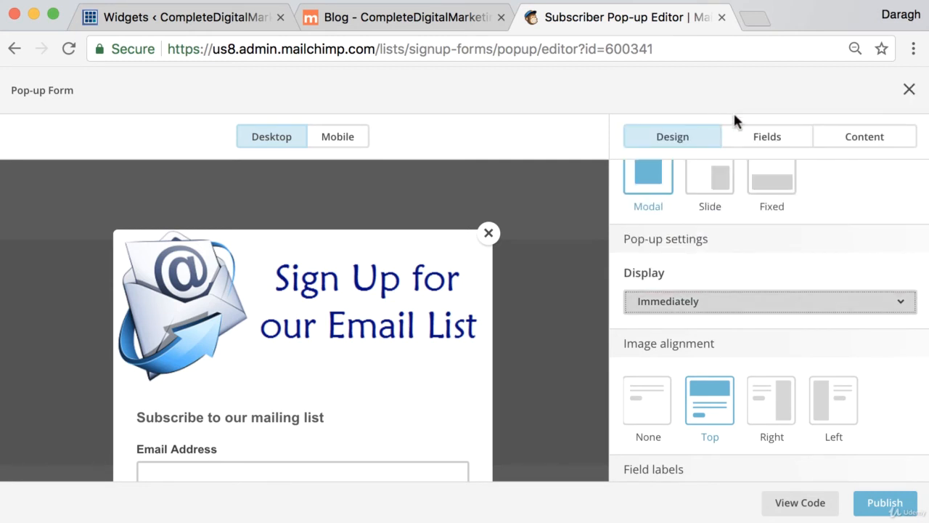
scroll(810, 247, "down", 3)
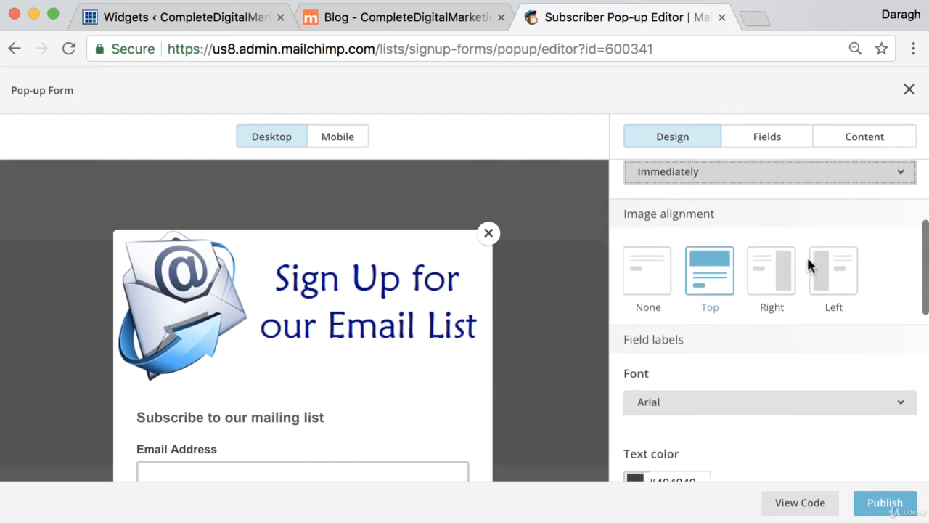
scroll(804, 246, "down", 2)
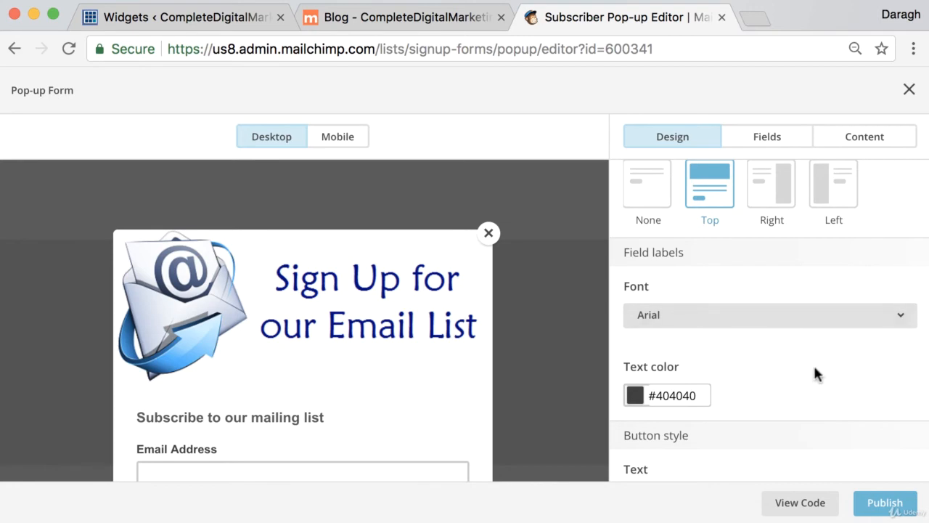
Generate the pop-up's embed script, select all of it, and return to the WordPress Widgets tab
left_click(799, 504)
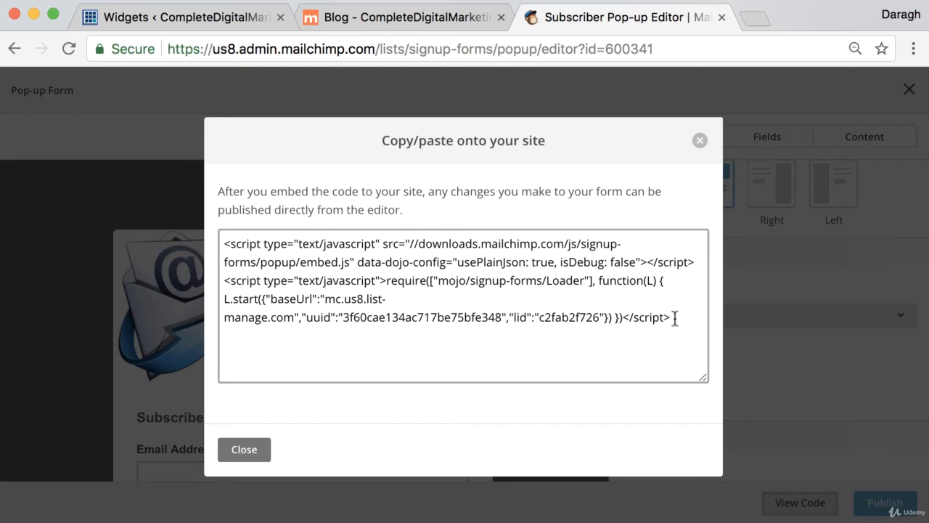
left_click_drag(675, 317, 218, 234)
key("super+c")
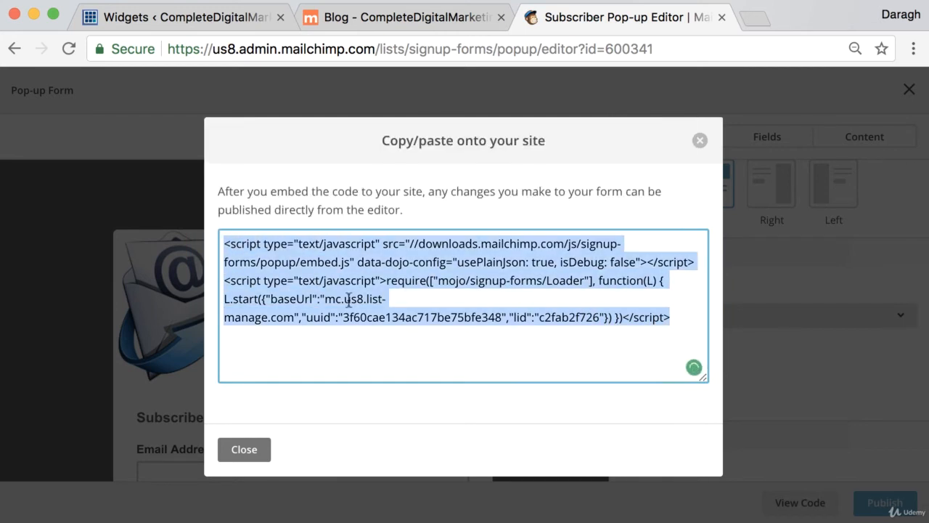
left_click(155, 17)
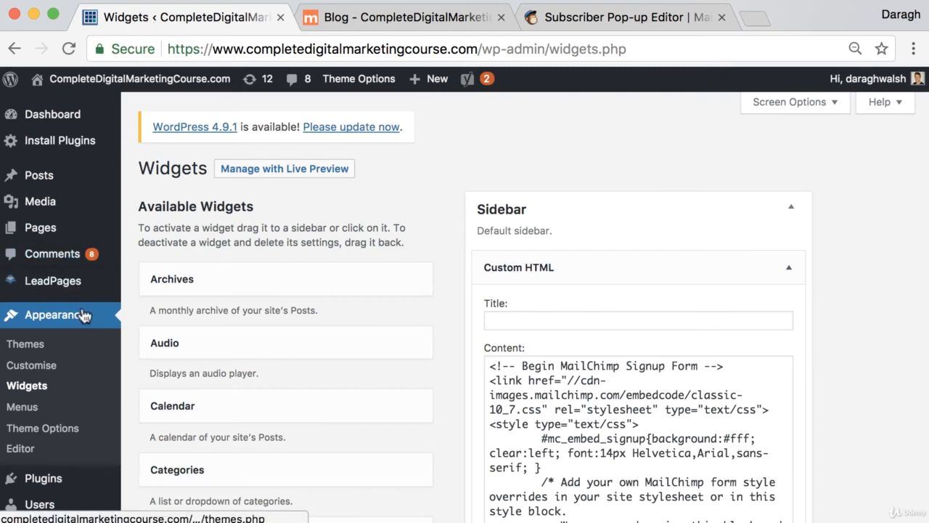
Open the WordPress Theme Options and scroll down to the Header Code field
scroll(83, 316, "down", 2)
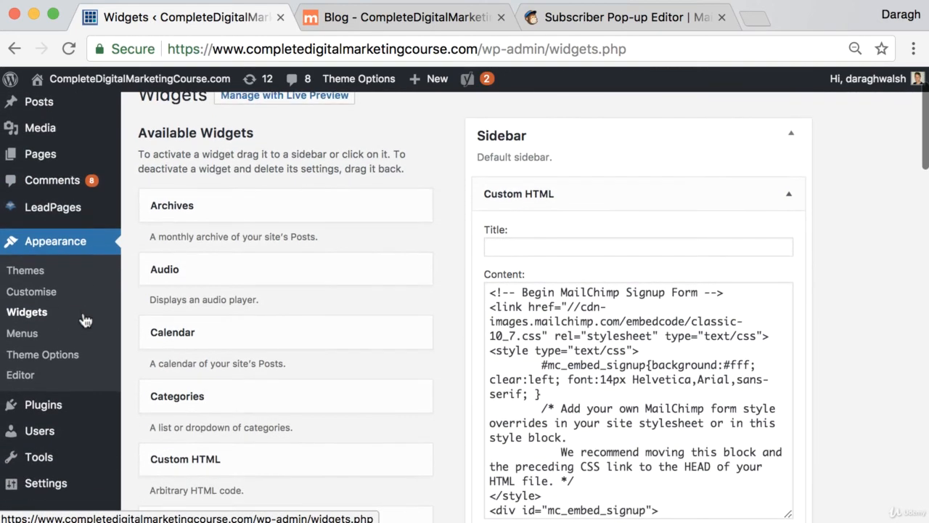
left_click(74, 356)
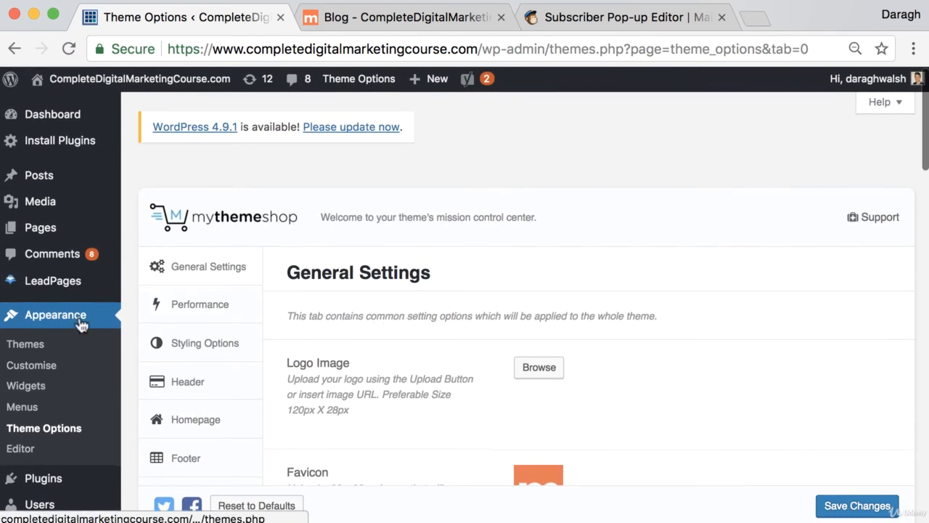
scroll(83, 406, "down", 1)
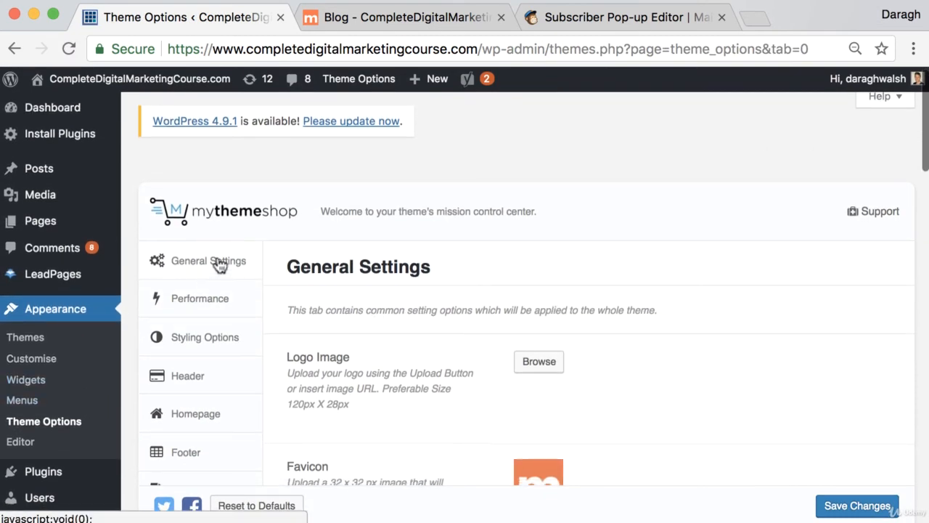
scroll(526, 332, "down", 10)
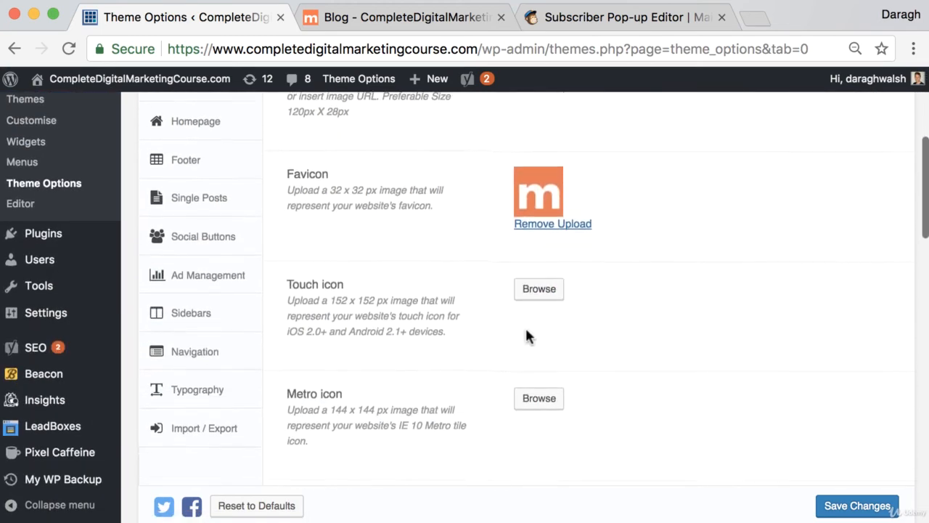
scroll(526, 335, "down", 4)
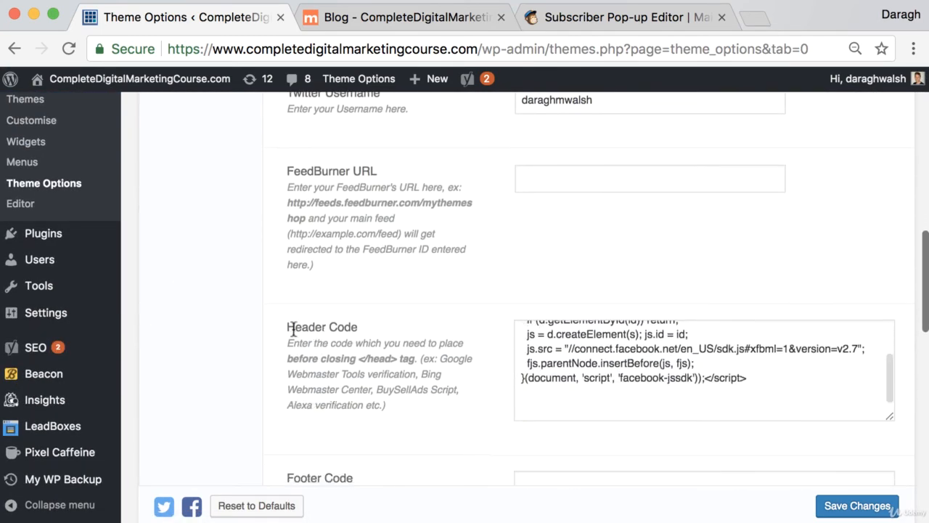
left_click_drag(289, 328, 357, 328)
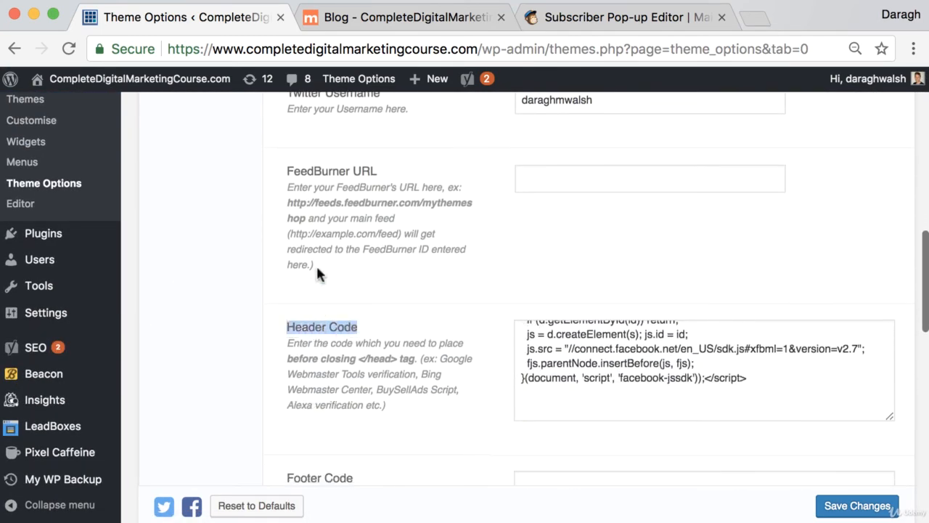
Paste the MailChimp pop-up script at the end of Header Code, save, and return to the blog
left_click(584, 408)
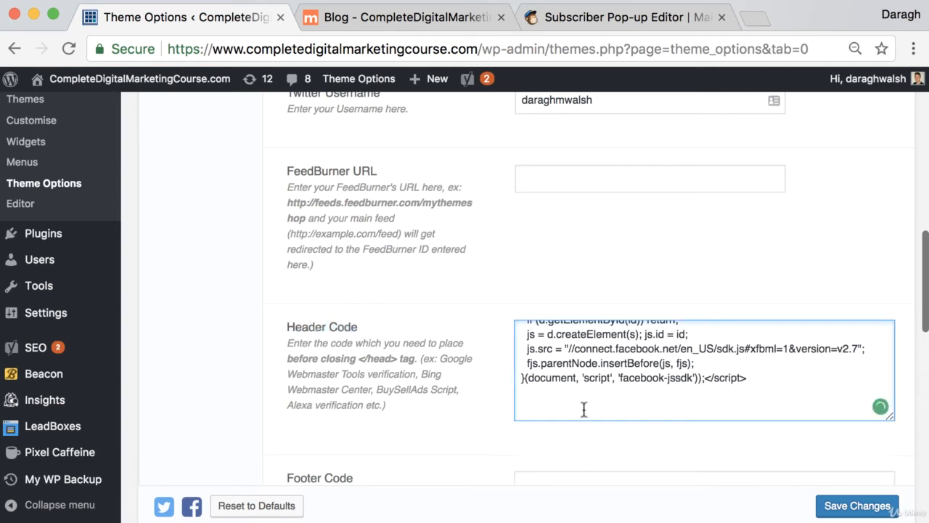
key("super+v")
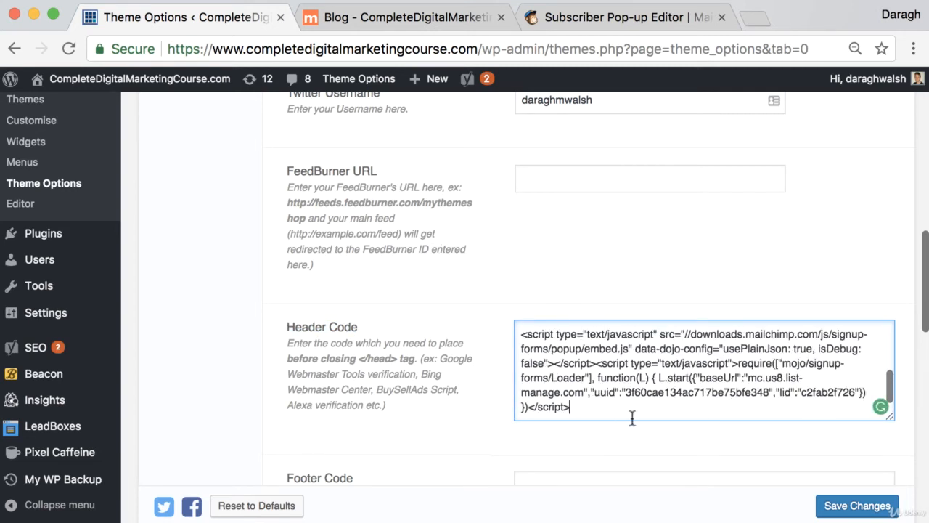
left_click(857, 506)
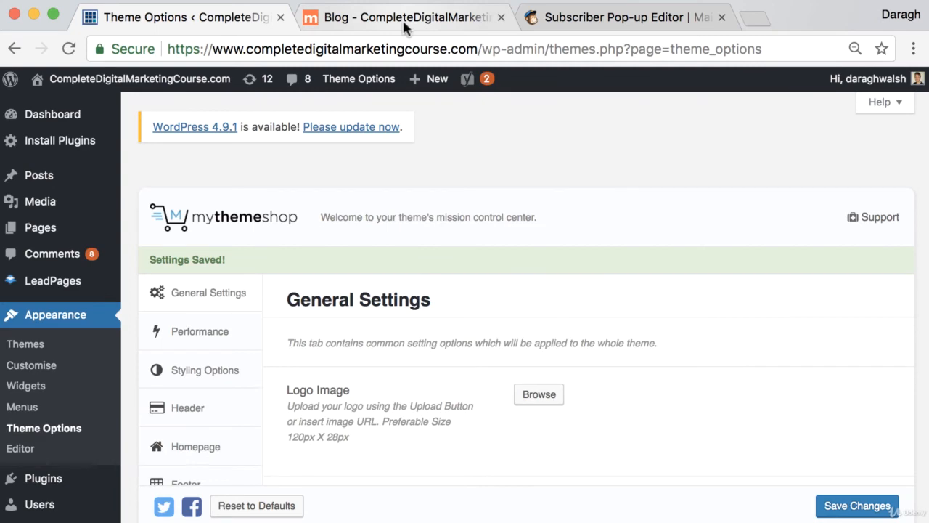
left_click(404, 23)
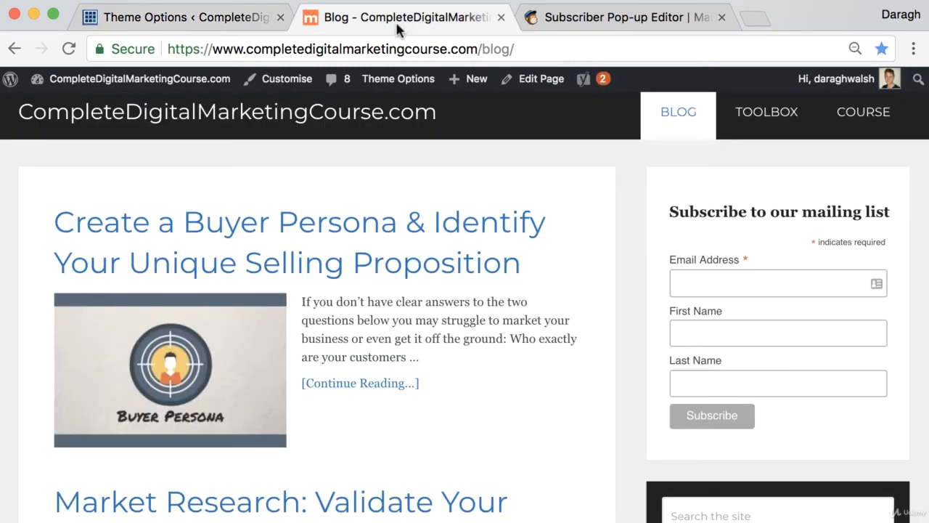
Reload the blog so the new code loads, then open the Buyer Persona post to look for the pop-up
left_click(71, 49)
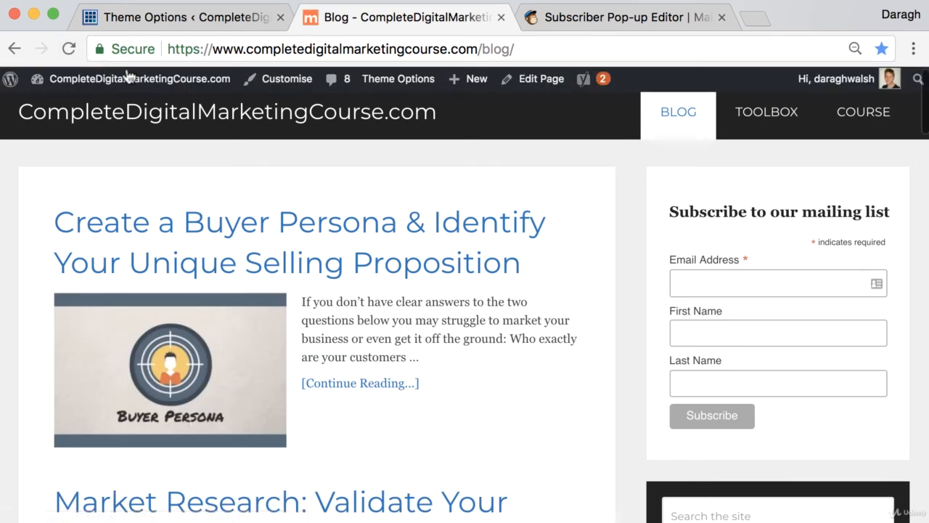
left_click(357, 240)
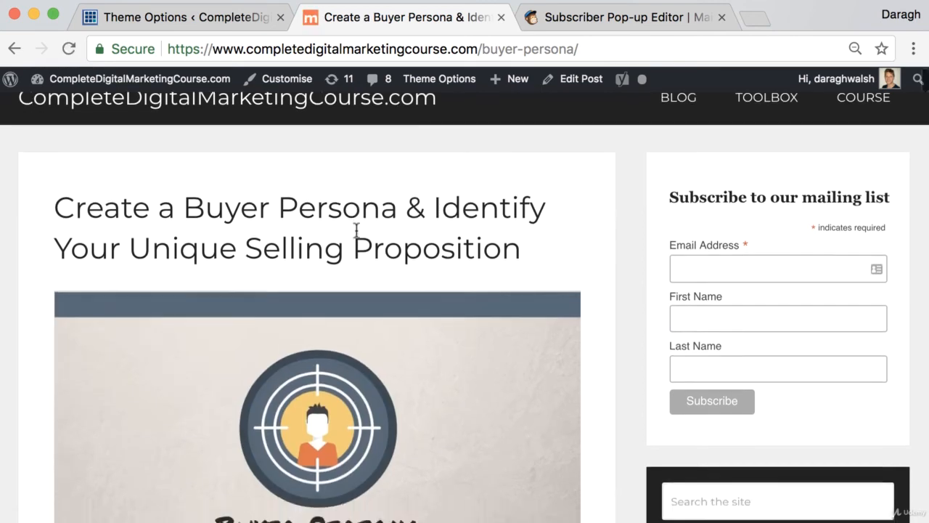
scroll(356, 233, "down", 3)
scroll(354, 204, "up", 3)
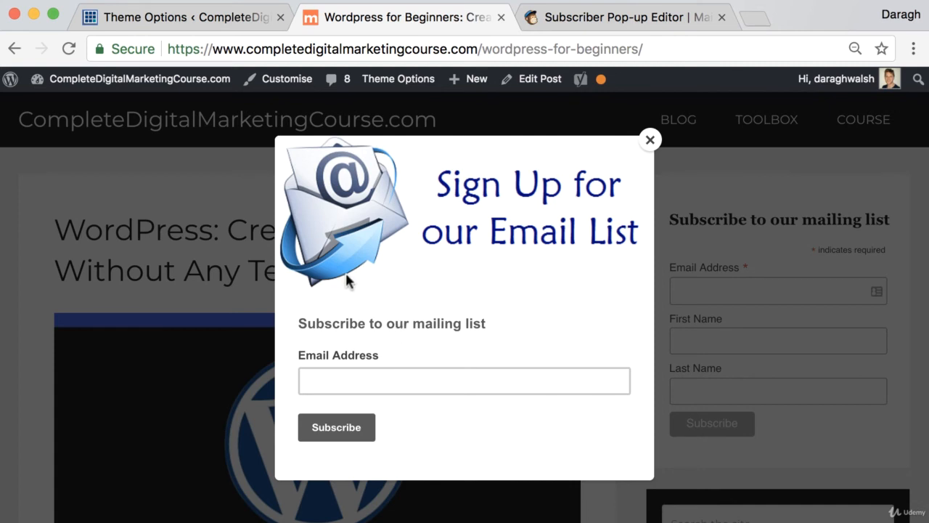
Submit a test email address in the pop-up's Email Address field, then go back to the MailChimp pop-up editor
left_click(389, 380)
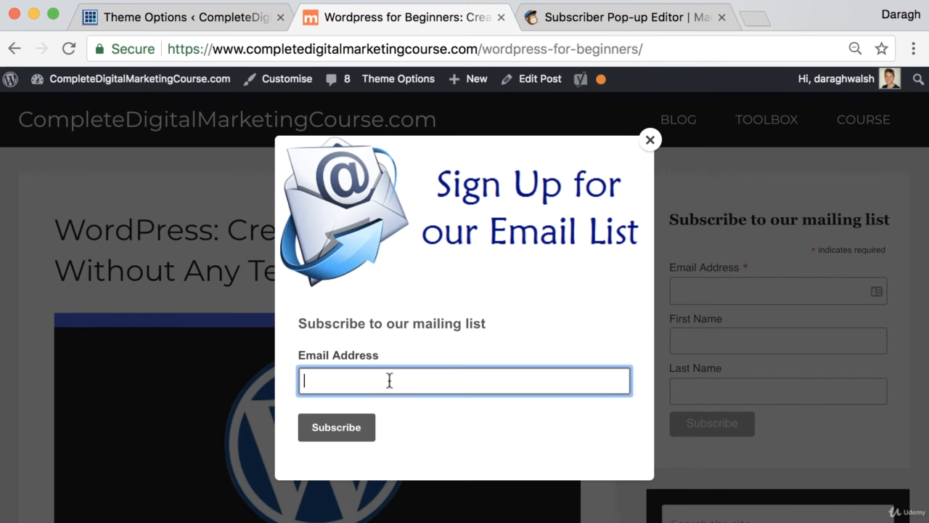
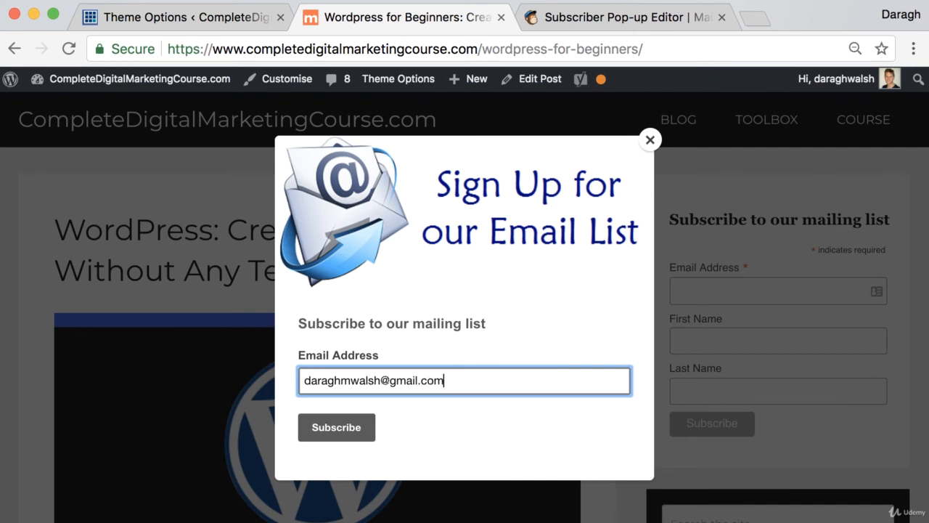
key("Return")
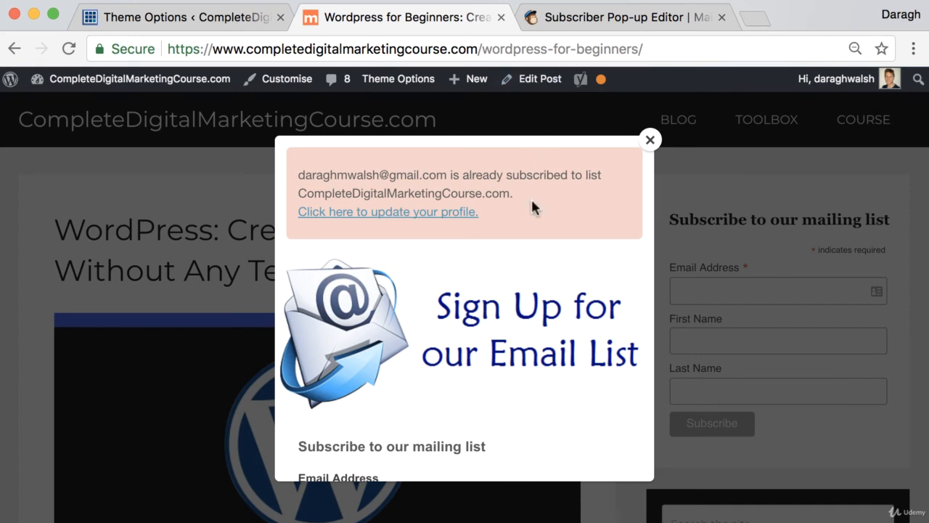
left_click(602, 19)
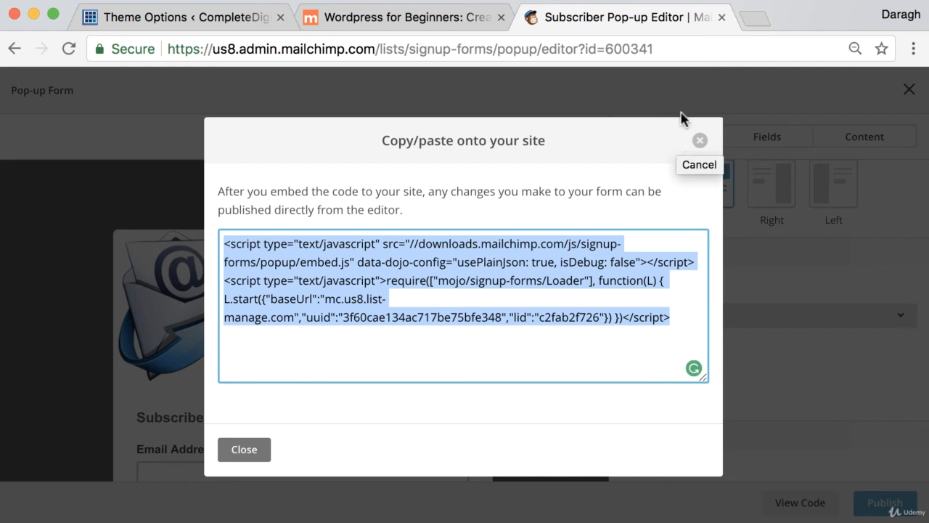
In a new tab, search Google for 'support mailchimp' and open the MailChimp Support result
left_click(748, 16)
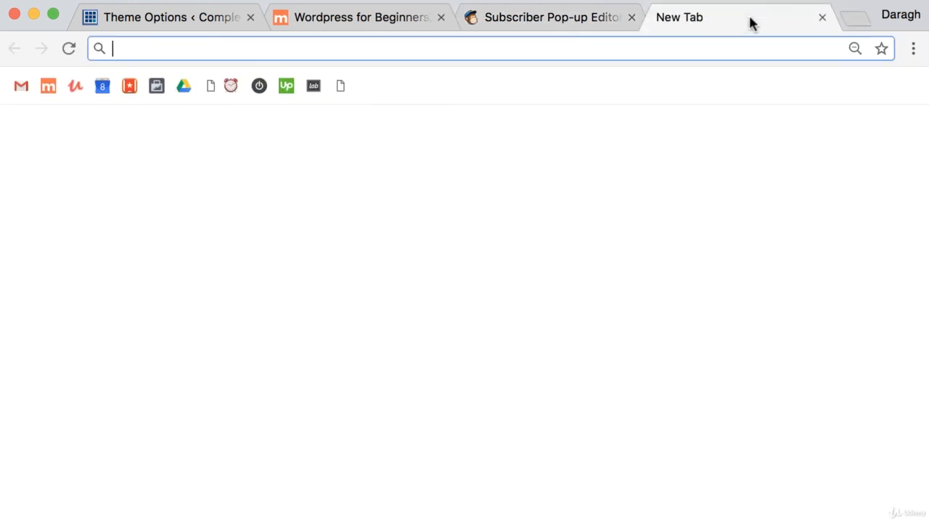
type("support mailchimp")
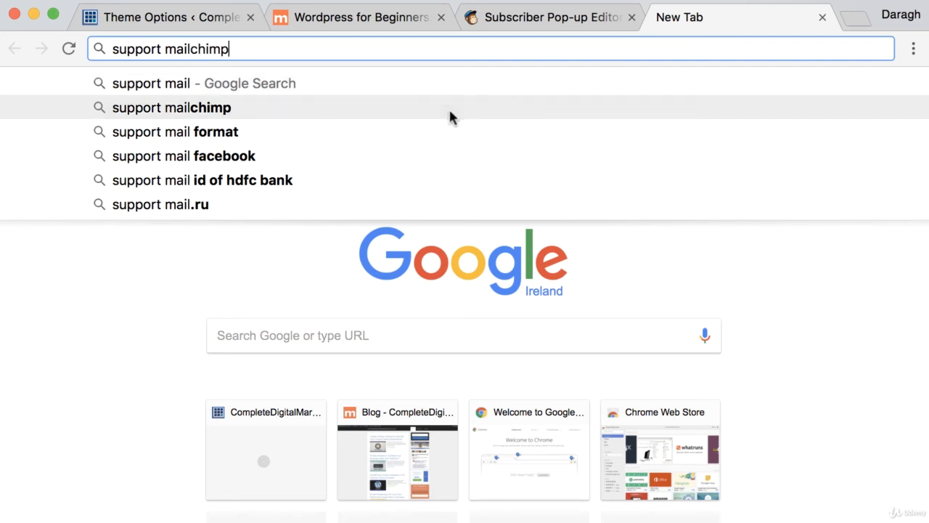
left_click(449, 107)
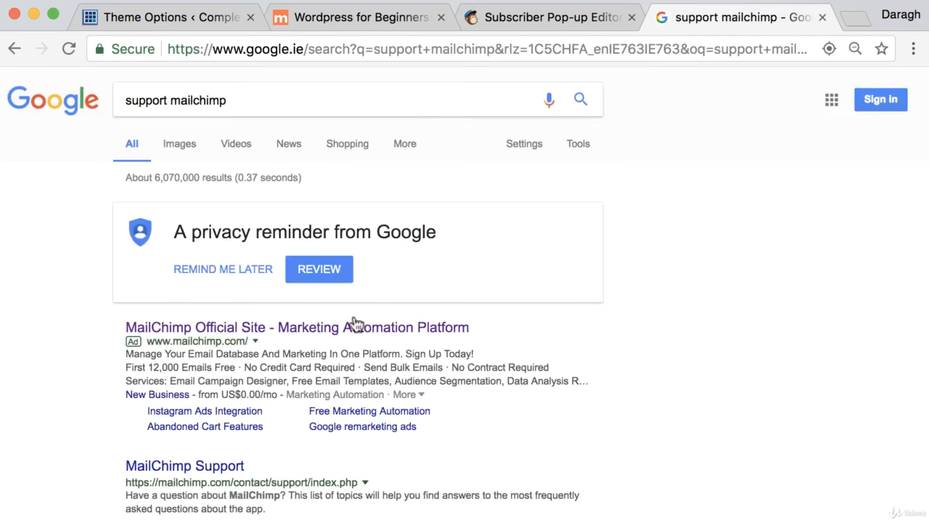
left_click(200, 466)
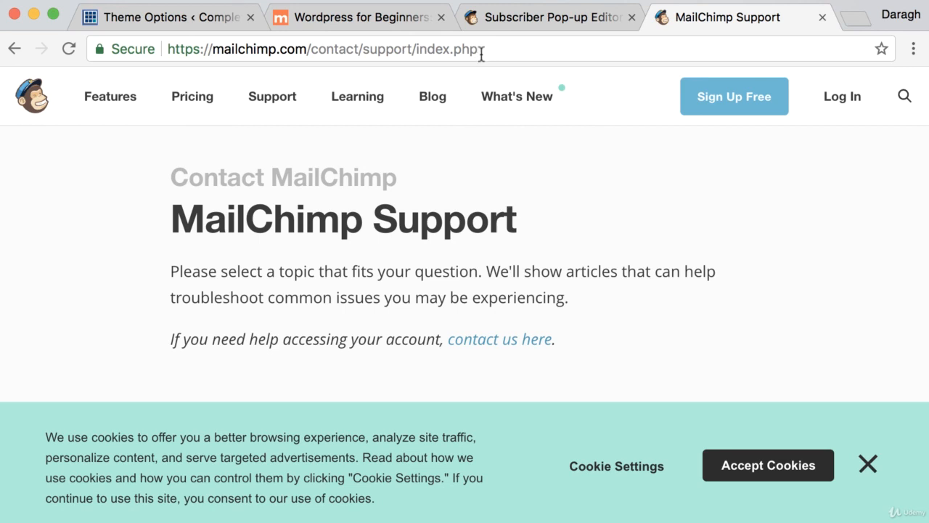
Switch to the MailChimp signup forms tab and scroll down to the Subscriber pop-up option
left_click(552, 17)
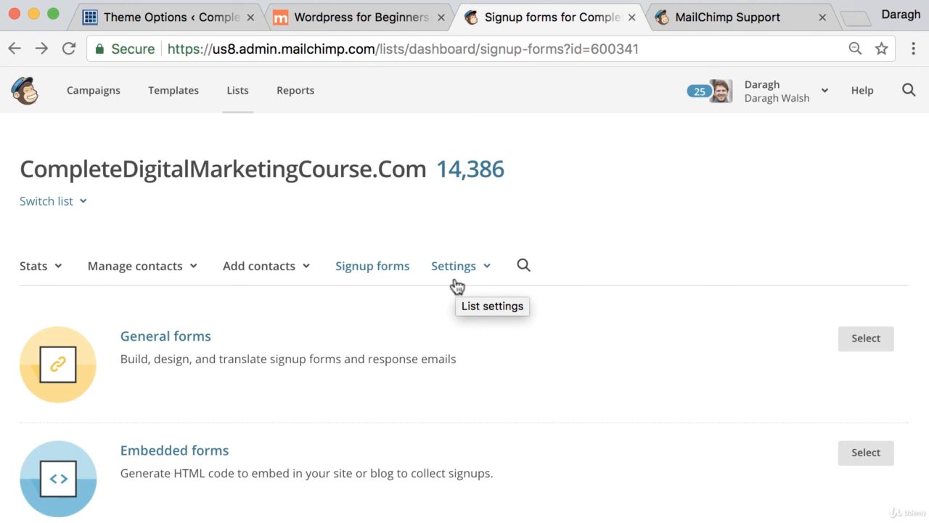
scroll(458, 291, "down", 3)
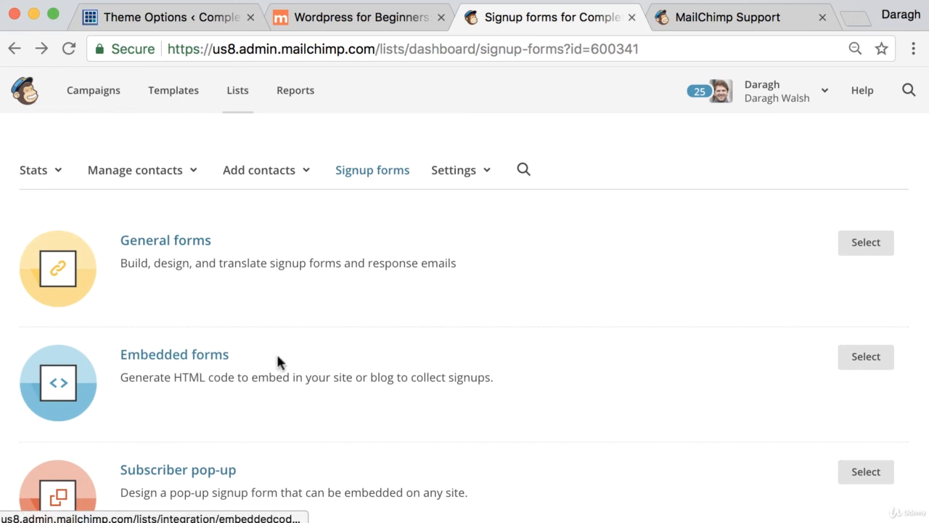
scroll(200, 363, "down", 3)
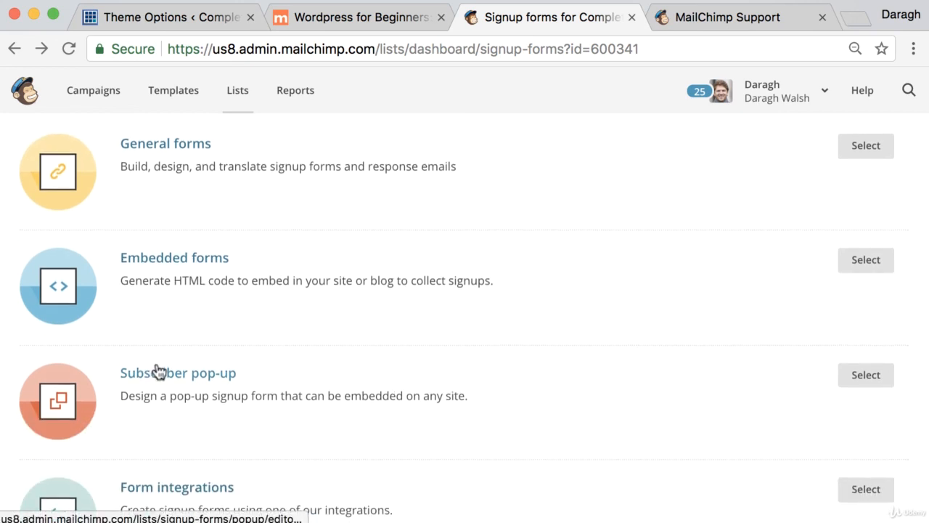